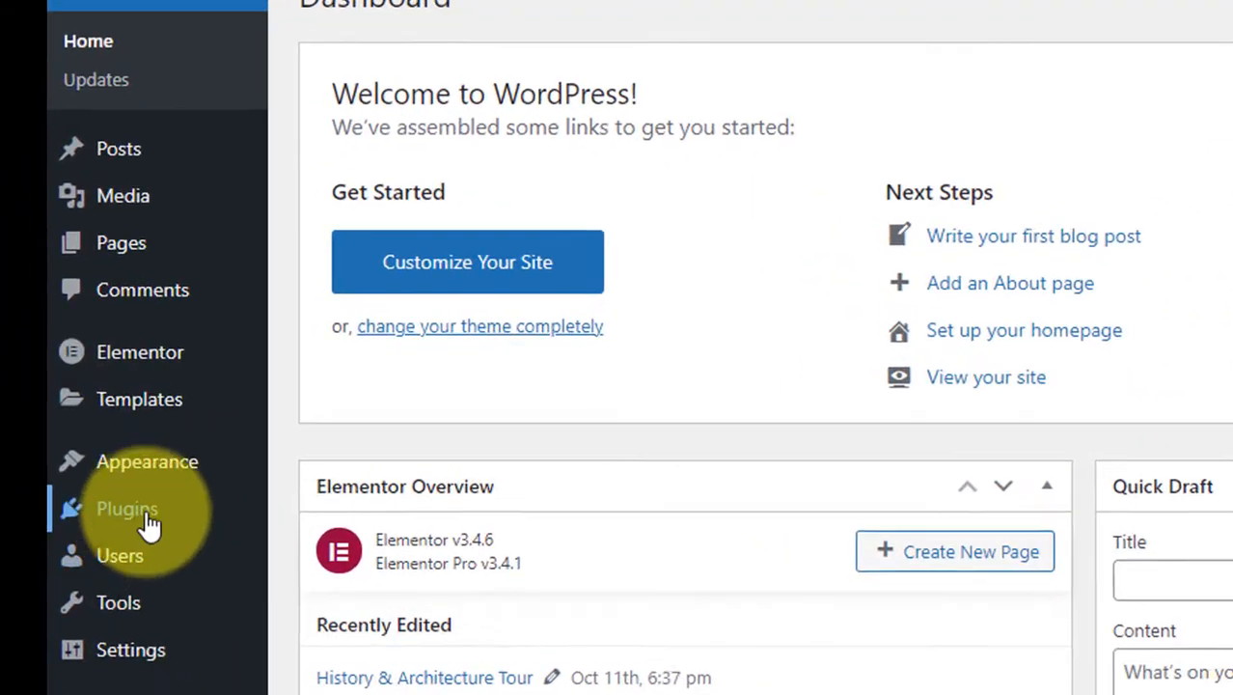
- Search the new plugins for "contact" and install Contact Form by WPForms
mouse_move(151, 524)
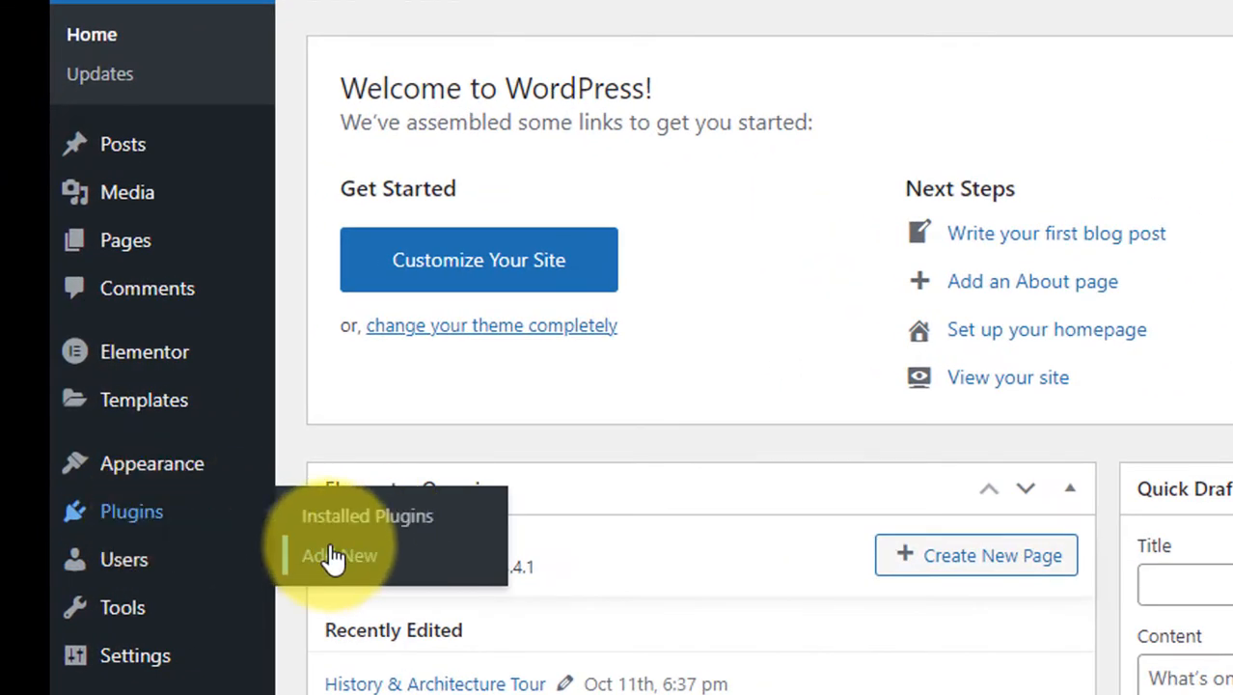
left_click(338, 556)
left_click(1032, 193)
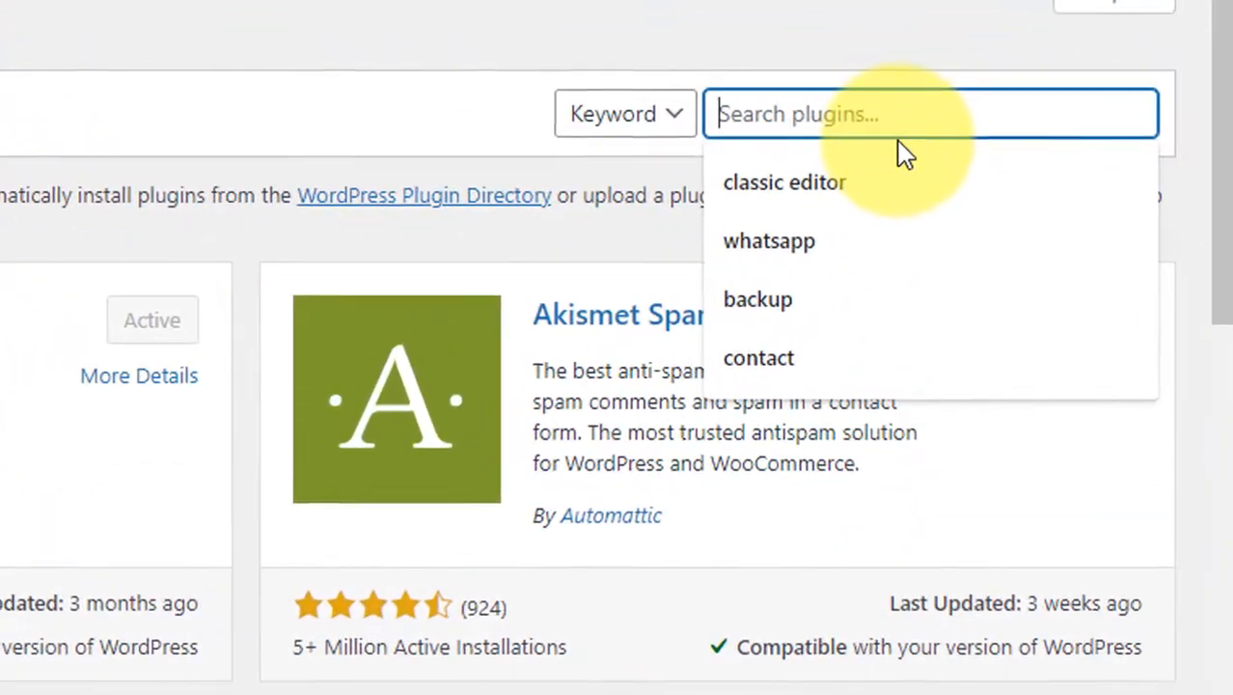
type("contact")
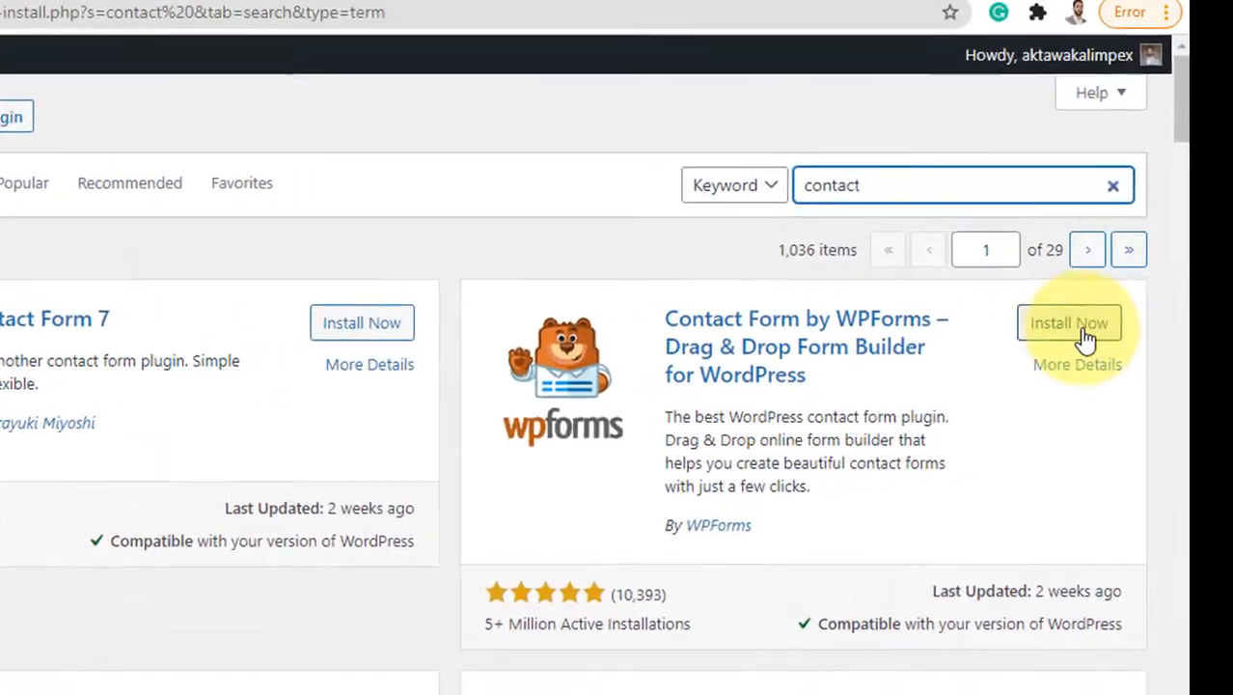
left_click(1125, 286)
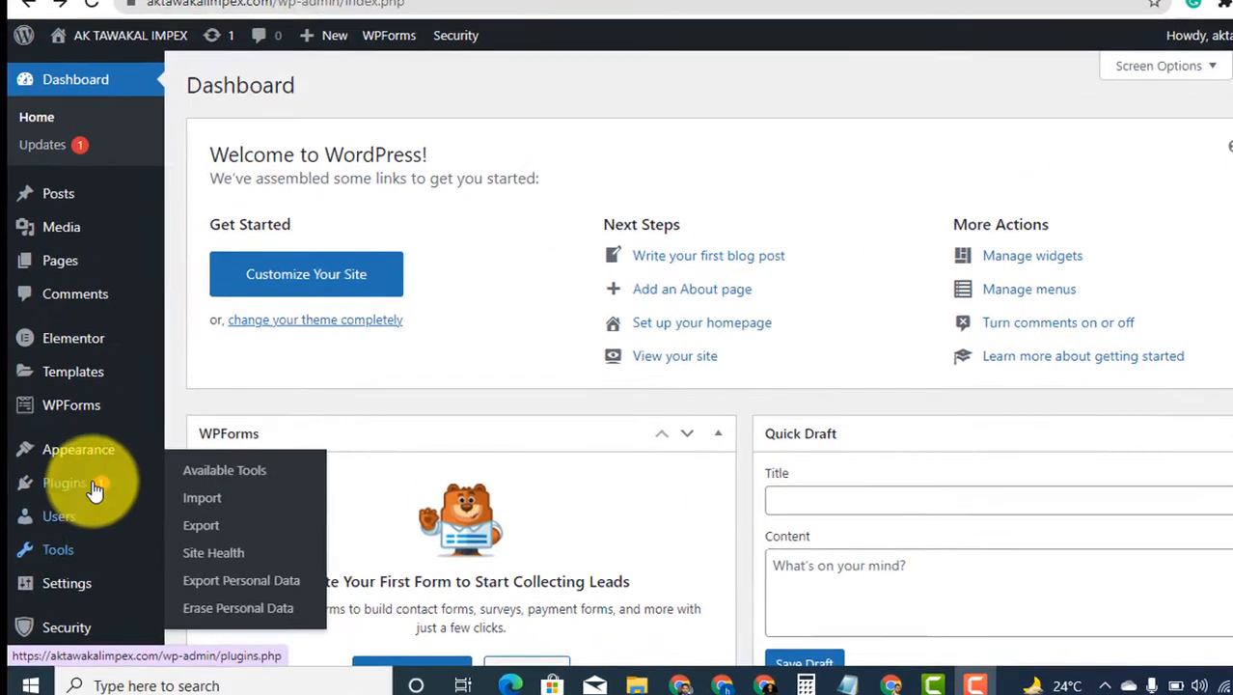
- Create a new WPForms form from the Blank Form template
mouse_move(54, 425)
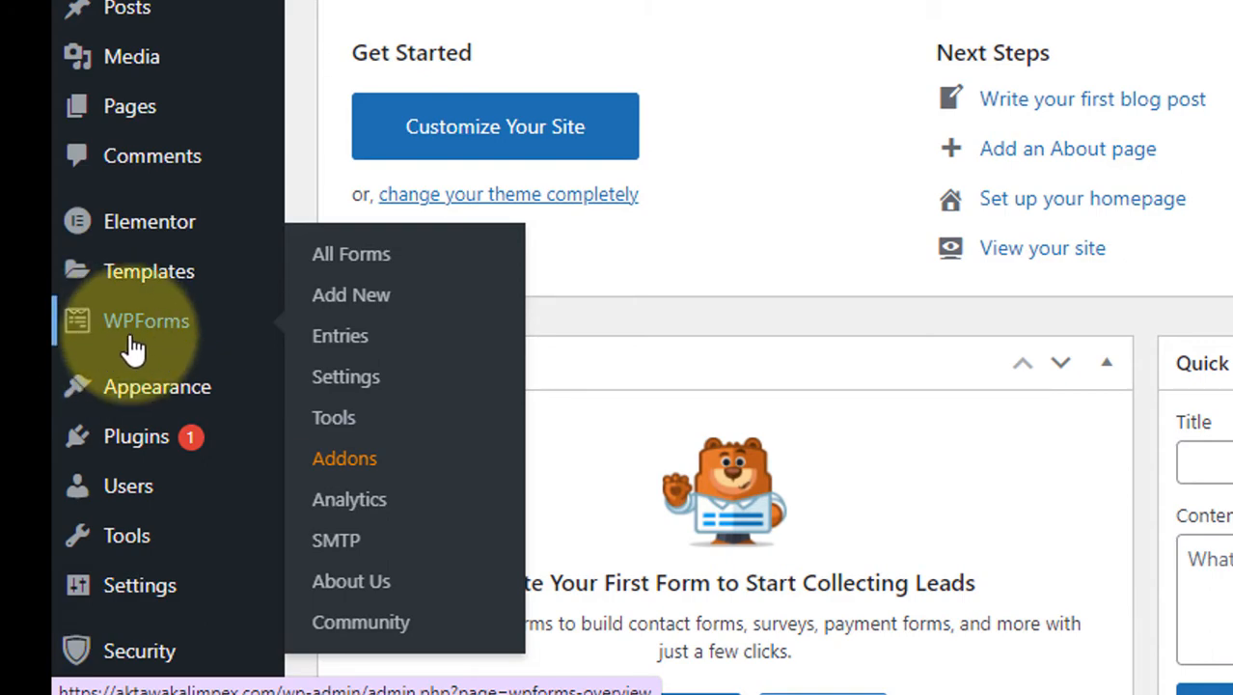
left_click(366, 309)
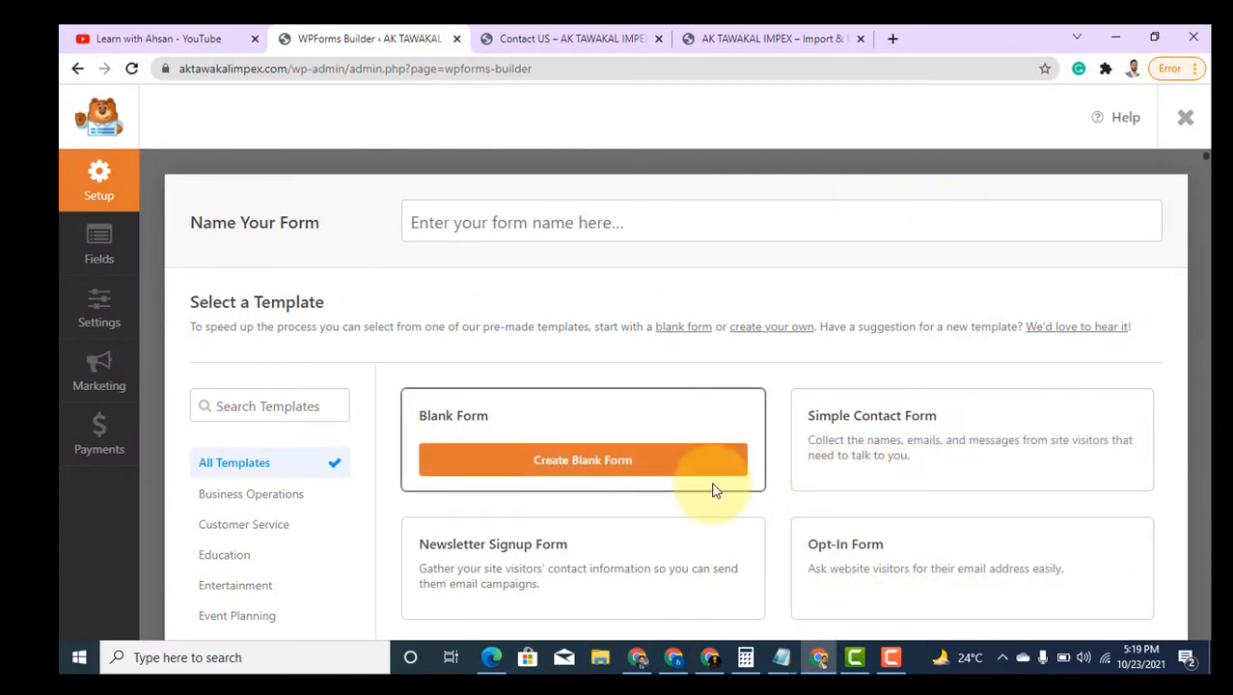
mouse_move(969, 474)
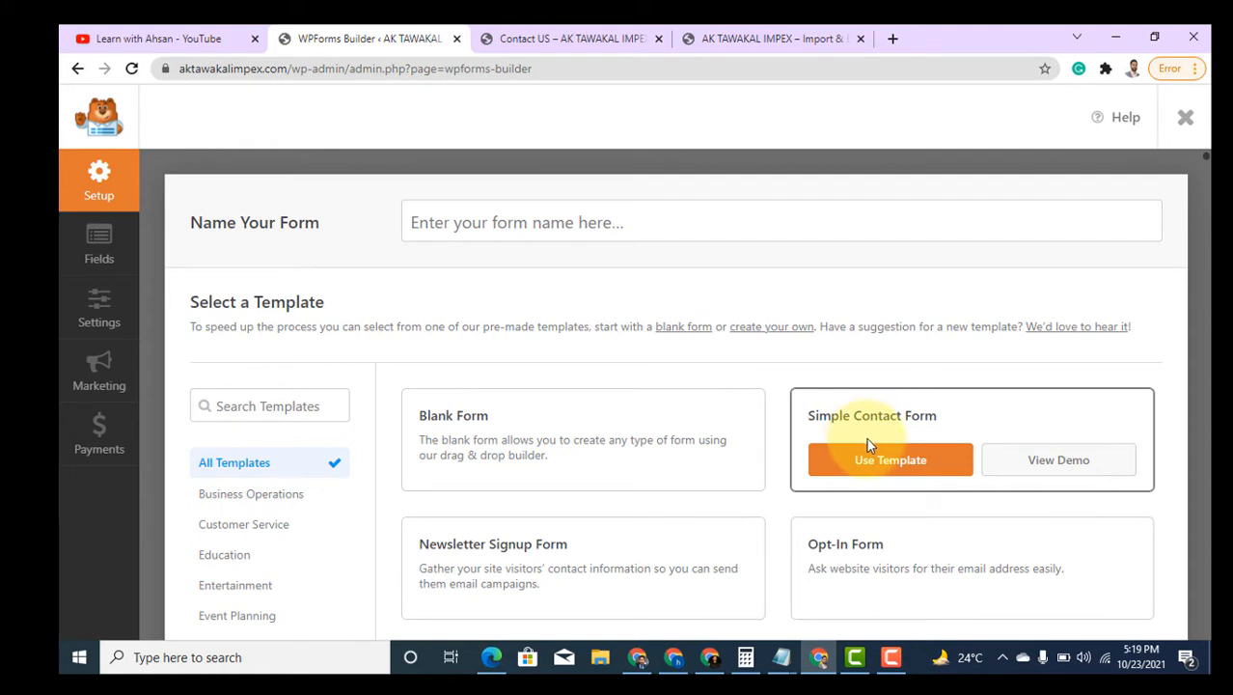
mouse_move(512, 464)
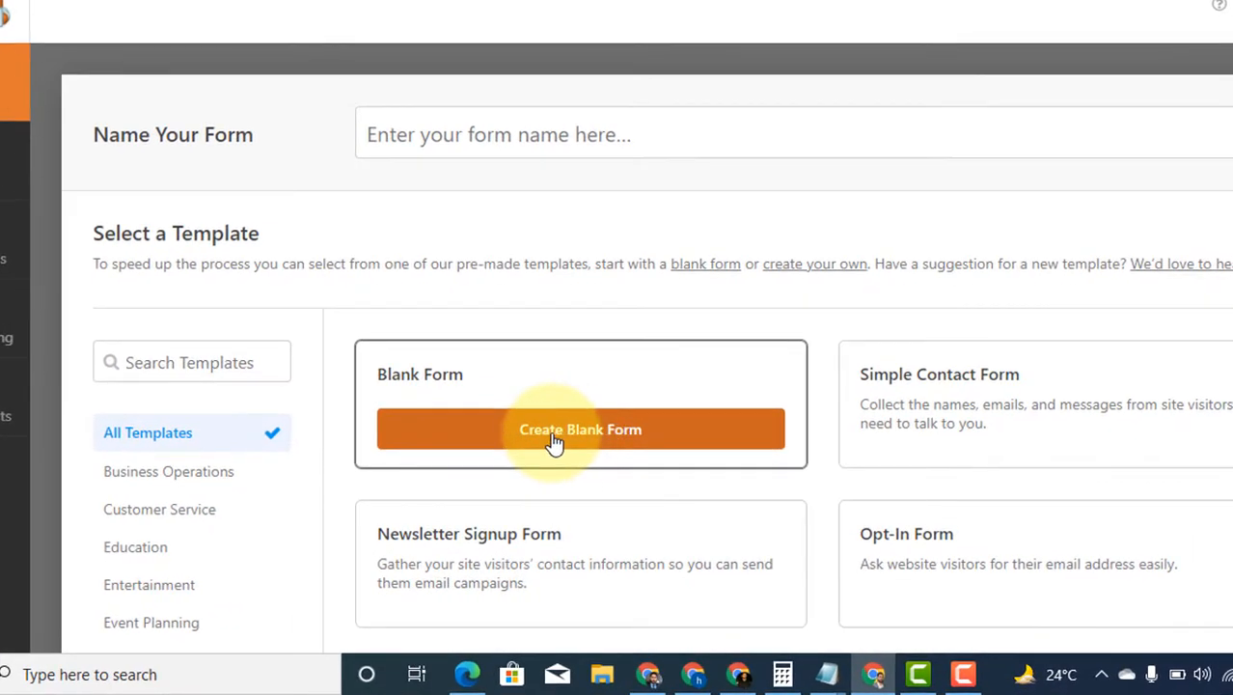
left_click(587, 439)
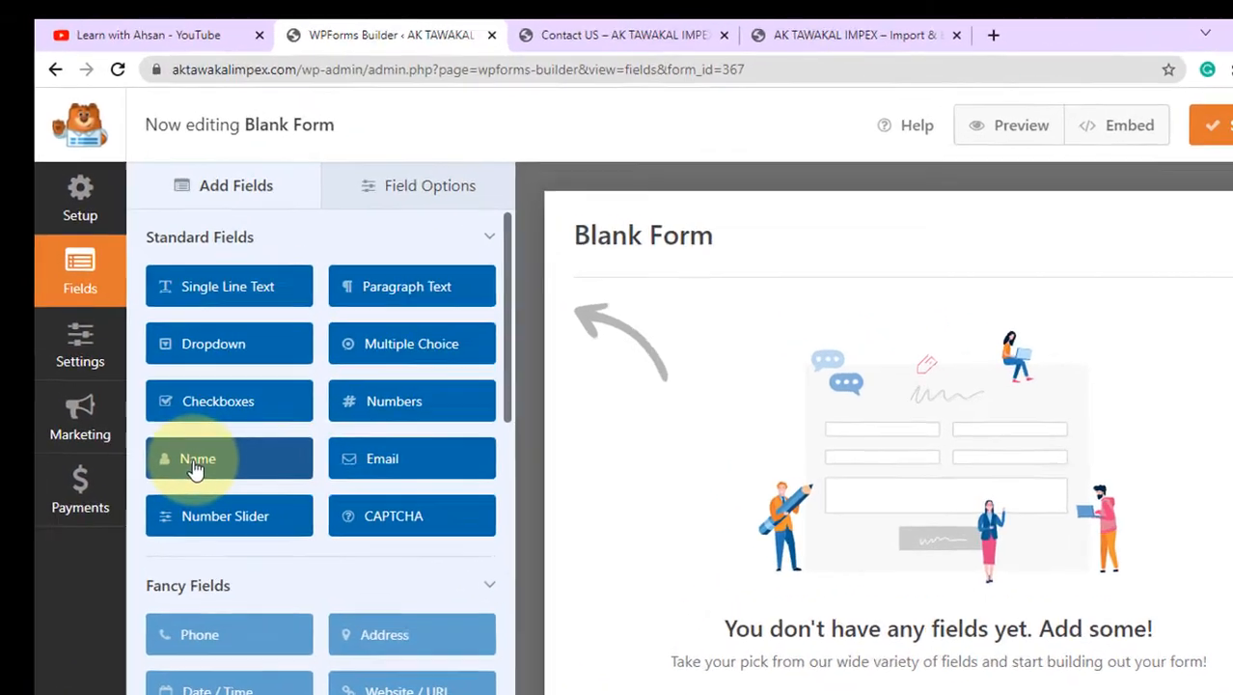
- Add a Name field to the empty form
left_click_drag(180, 417, 176, 414)
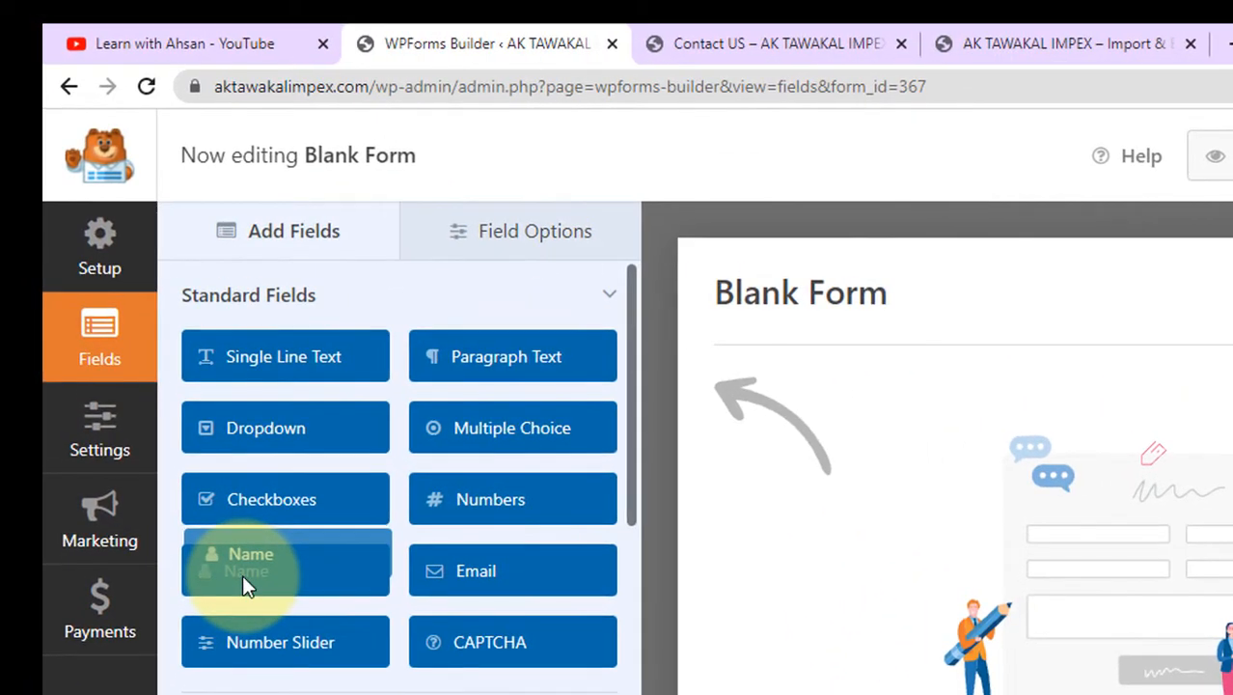
left_click_drag(242, 574, 816, 421)
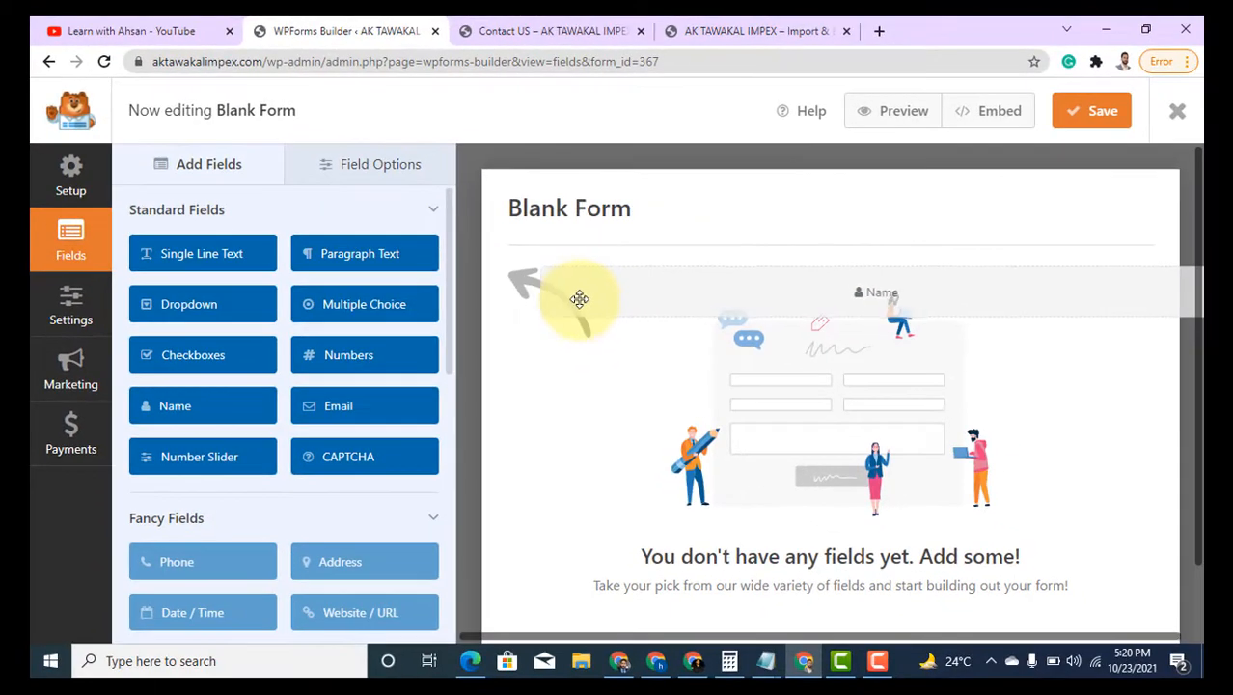
left_click_drag(579, 299, 578, 301)
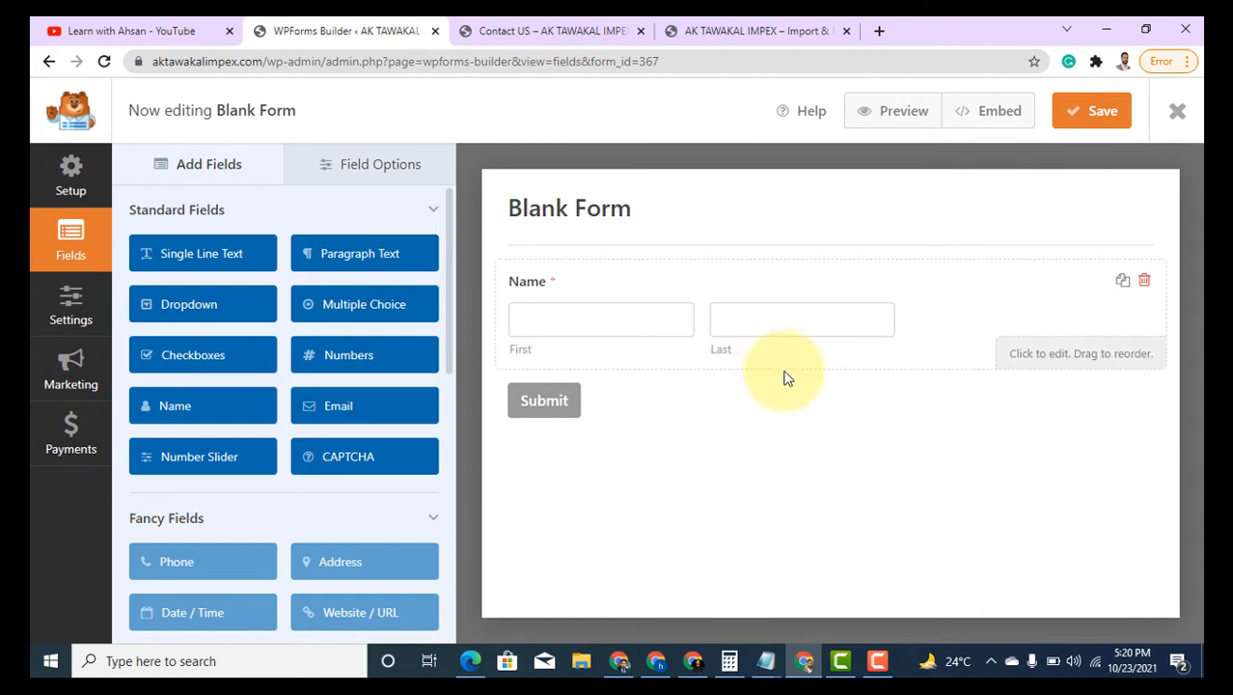
- Try the First Middle Last format and the Required option on the Name field, returning the format to First Last
left_click(712, 332)
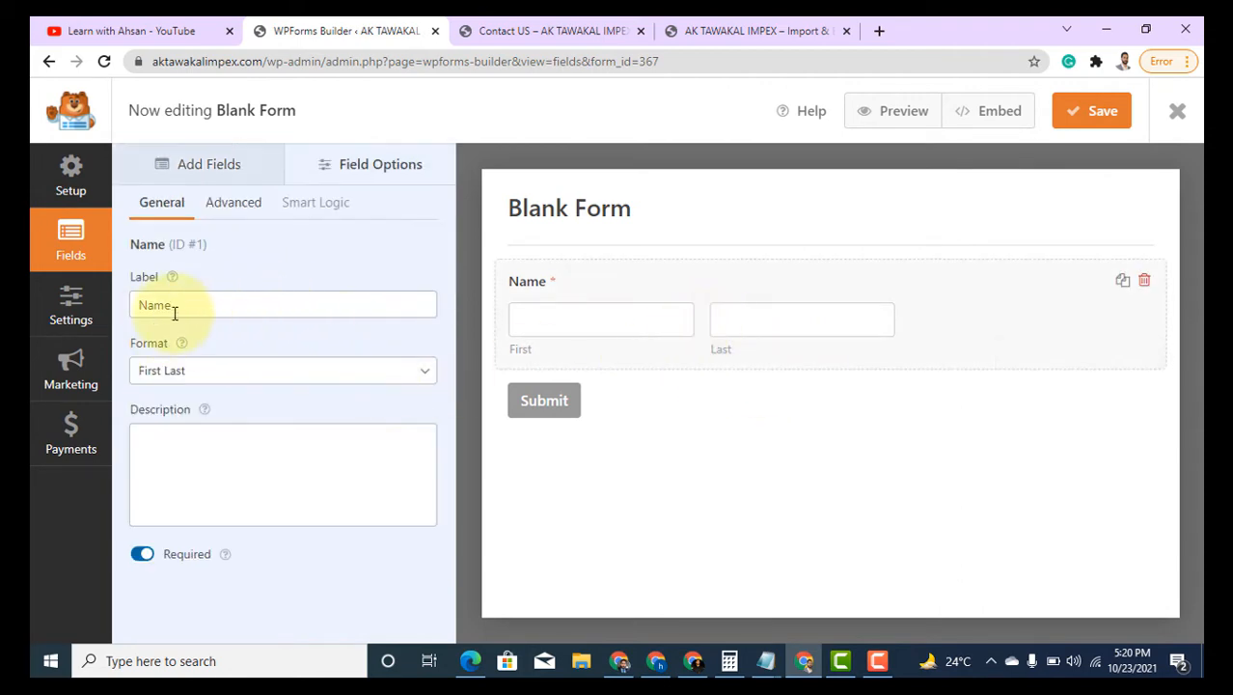
left_click_drag(185, 309, 130, 307)
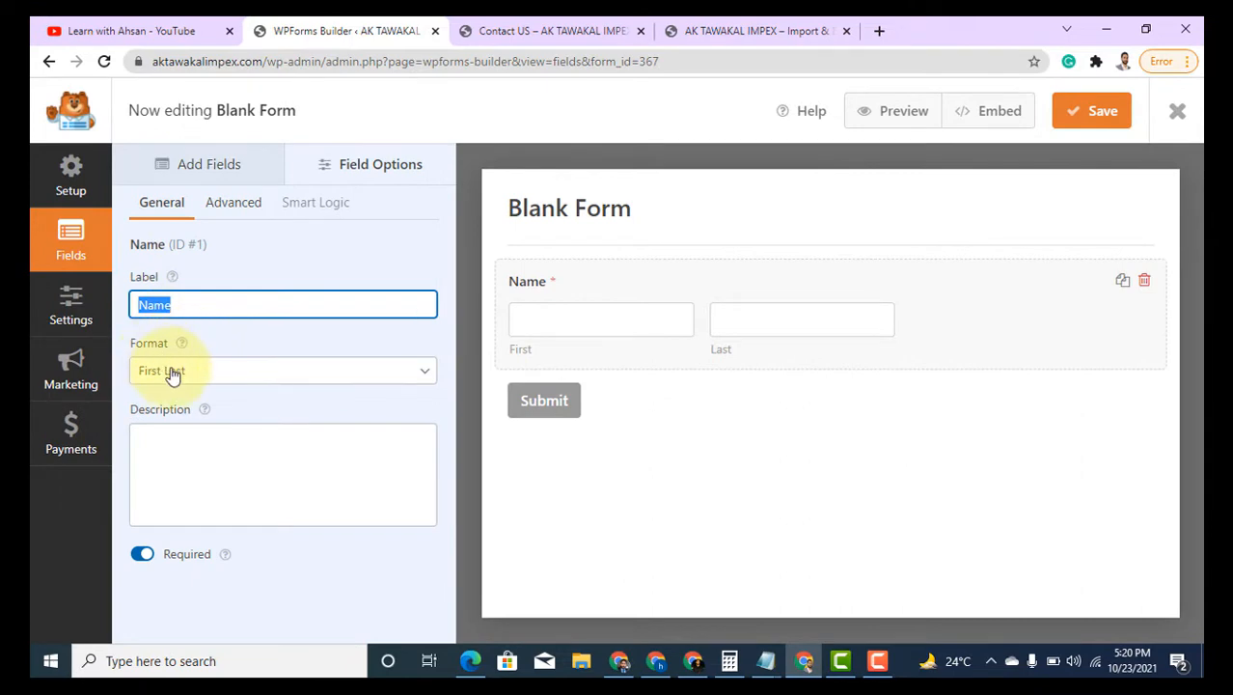
left_click(188, 375)
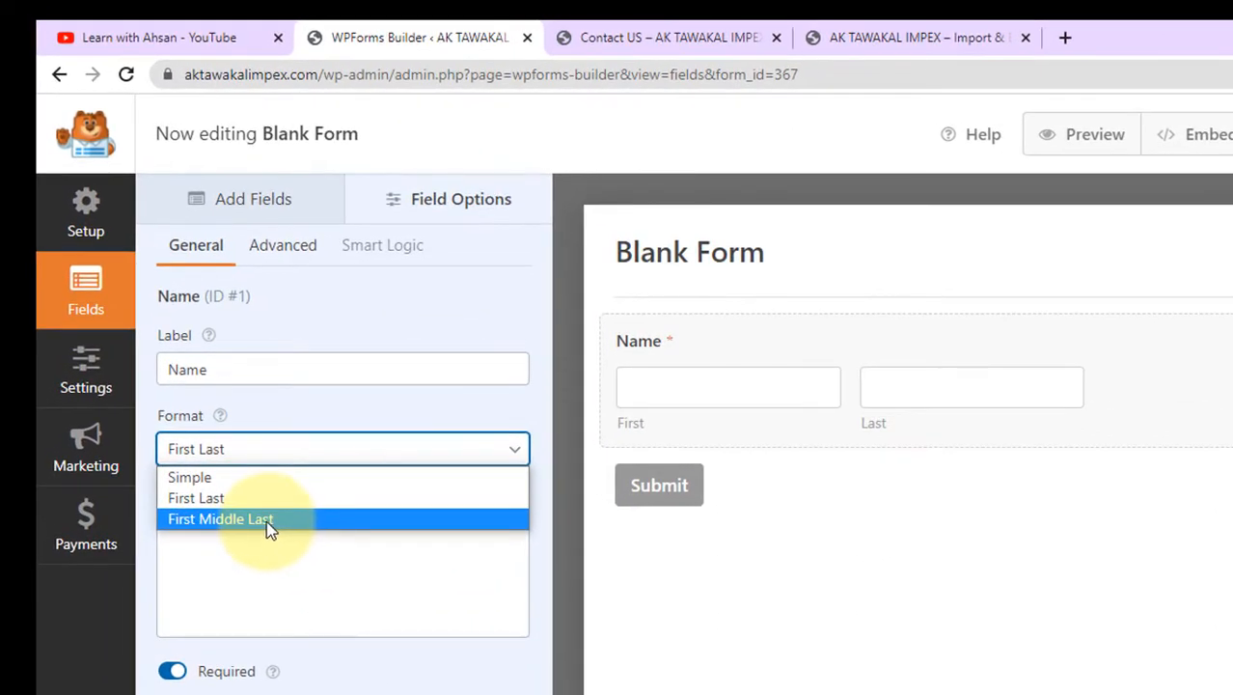
left_click(256, 519)
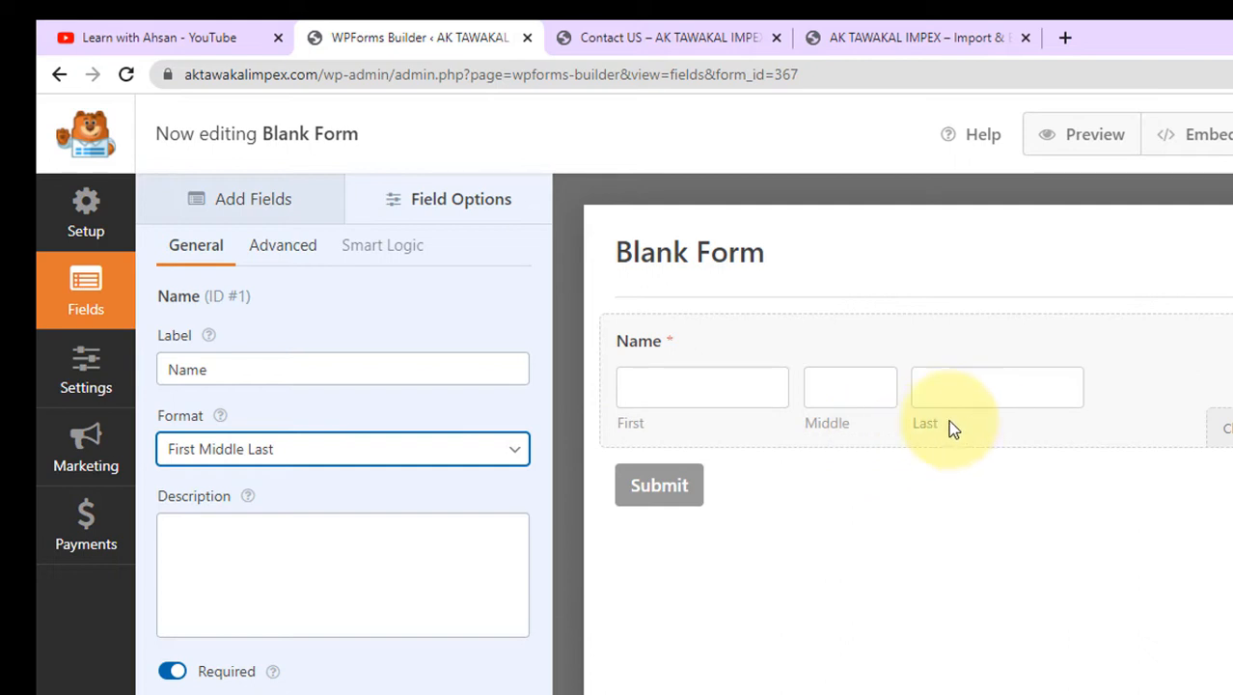
left_click(303, 450)
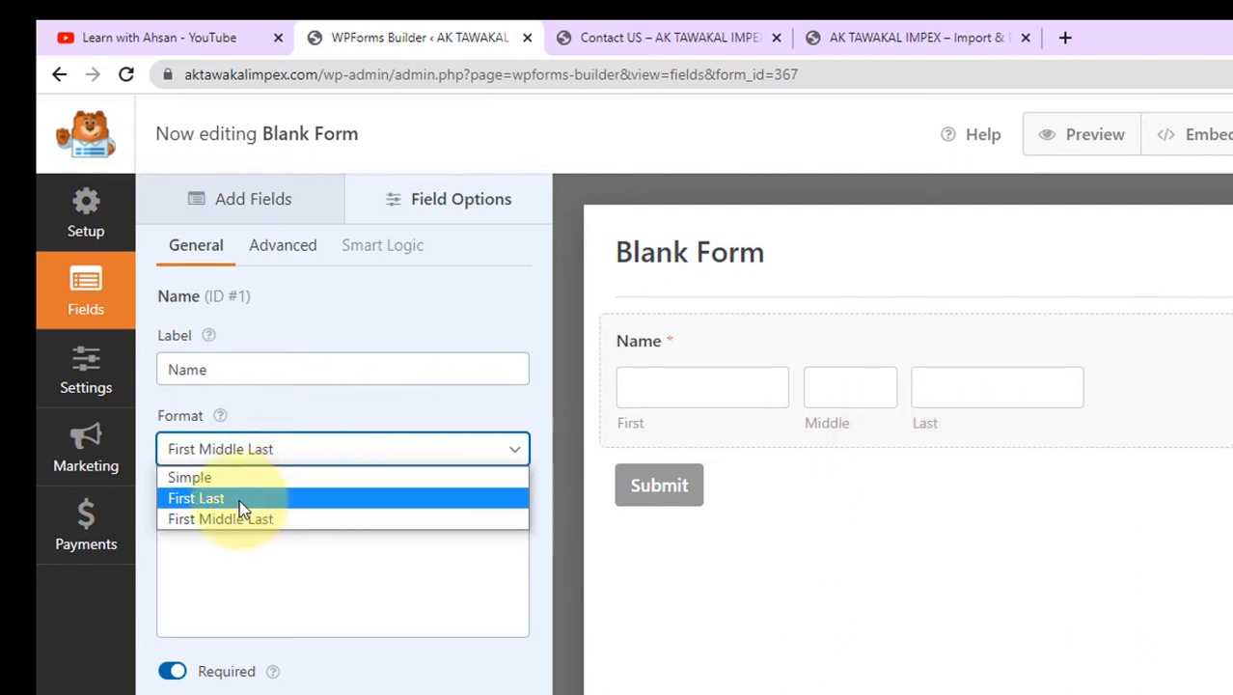
left_click(238, 500)
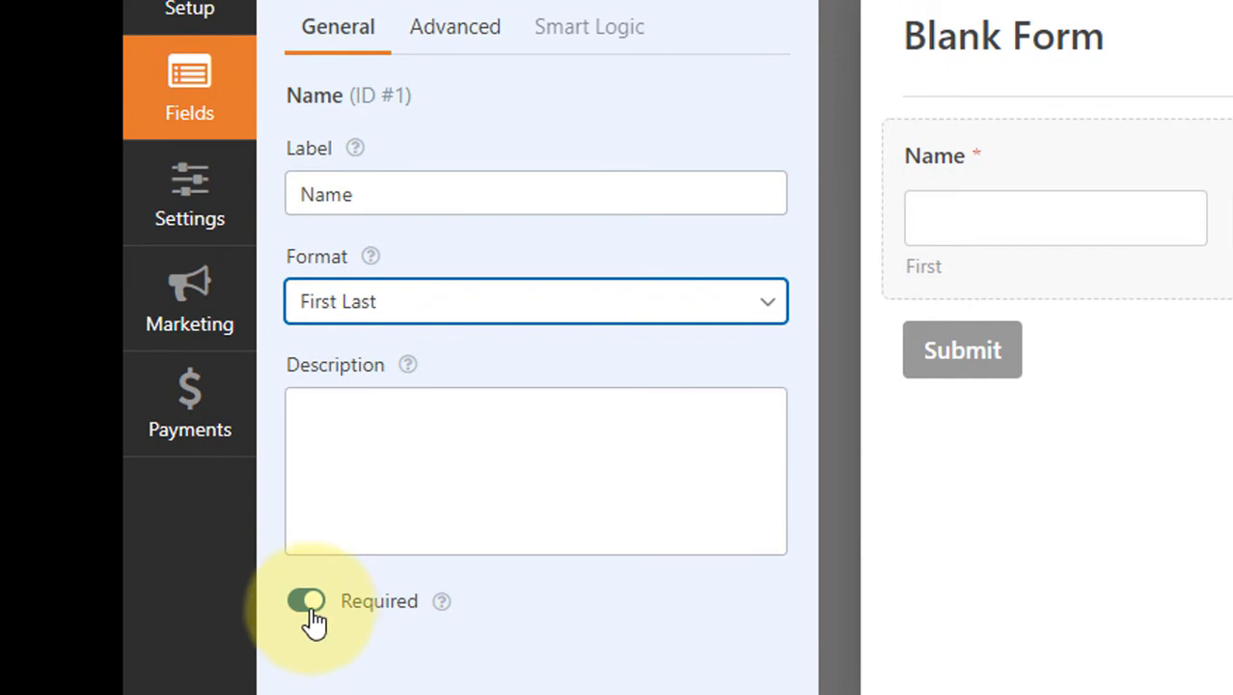
left_click(311, 607)
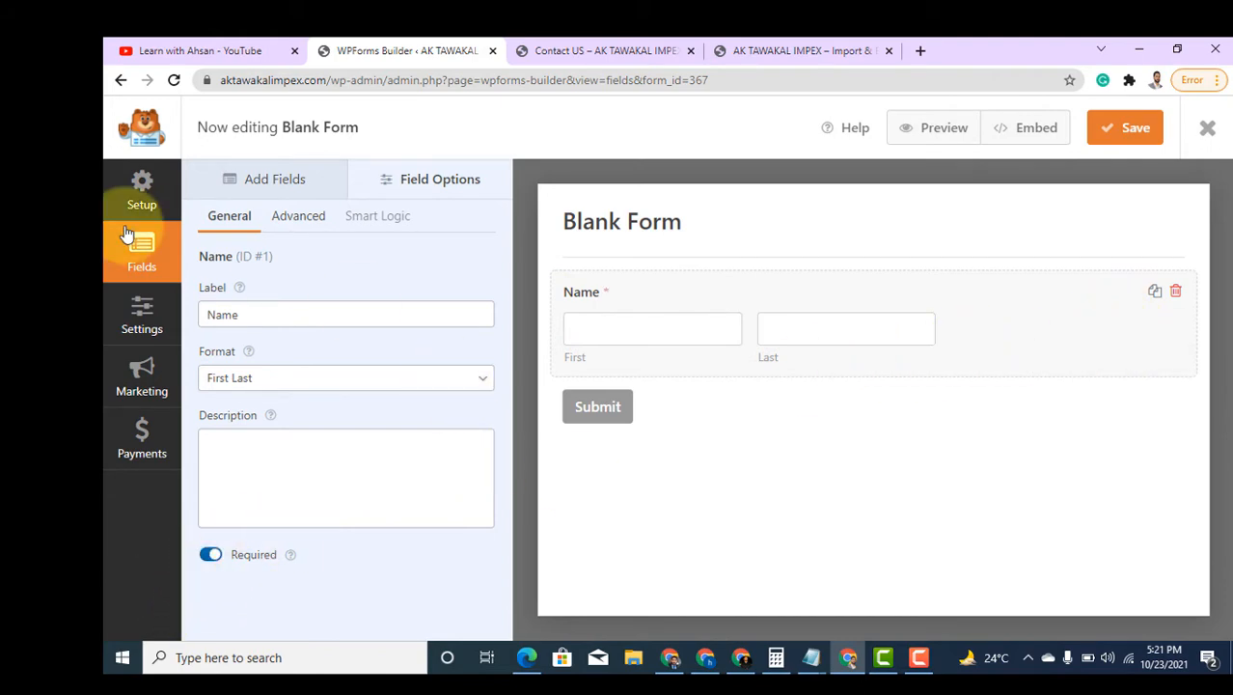
- Add an Email field below the Name field and label it "Your Email address"
left_click(273, 184)
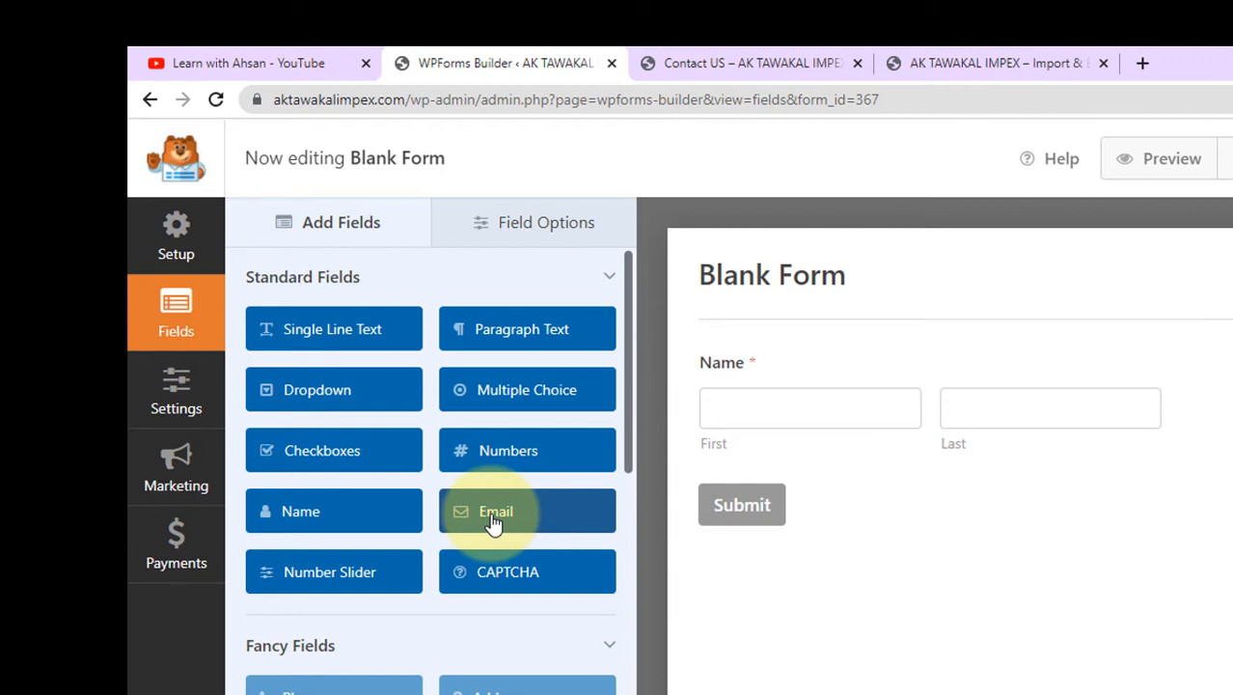
left_click_drag(493, 521, 735, 487)
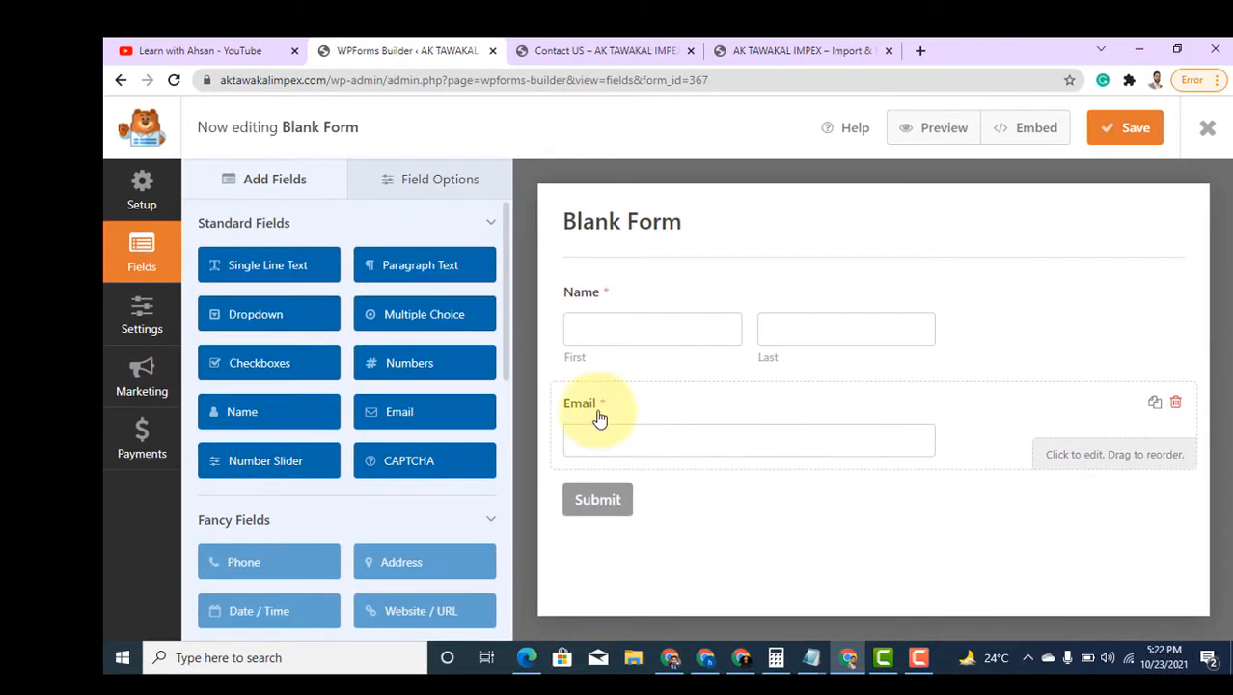
left_click(838, 524)
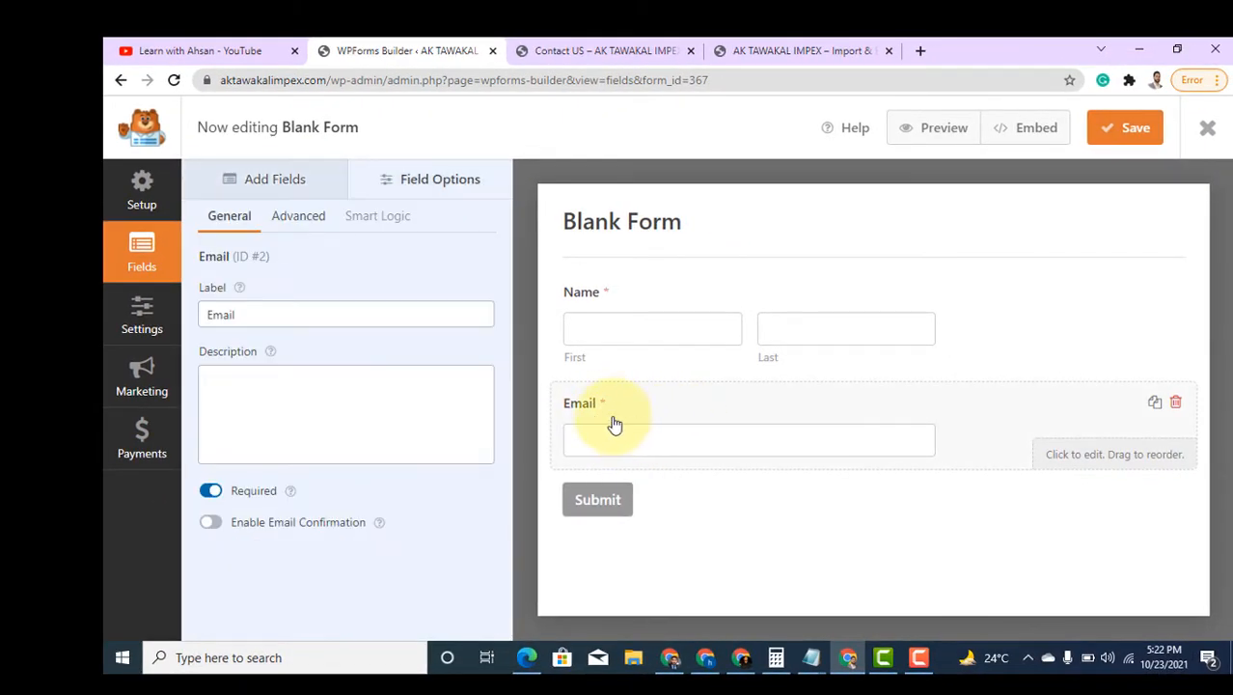
double_click(208, 314)
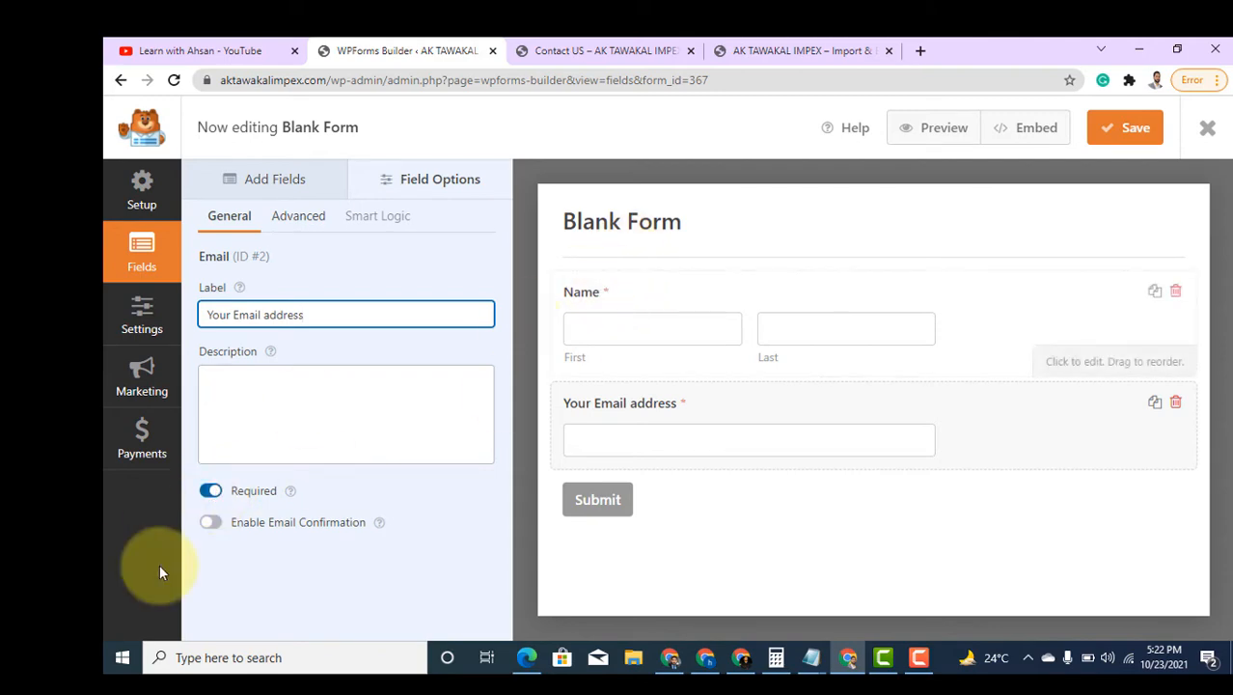
left_click(211, 491)
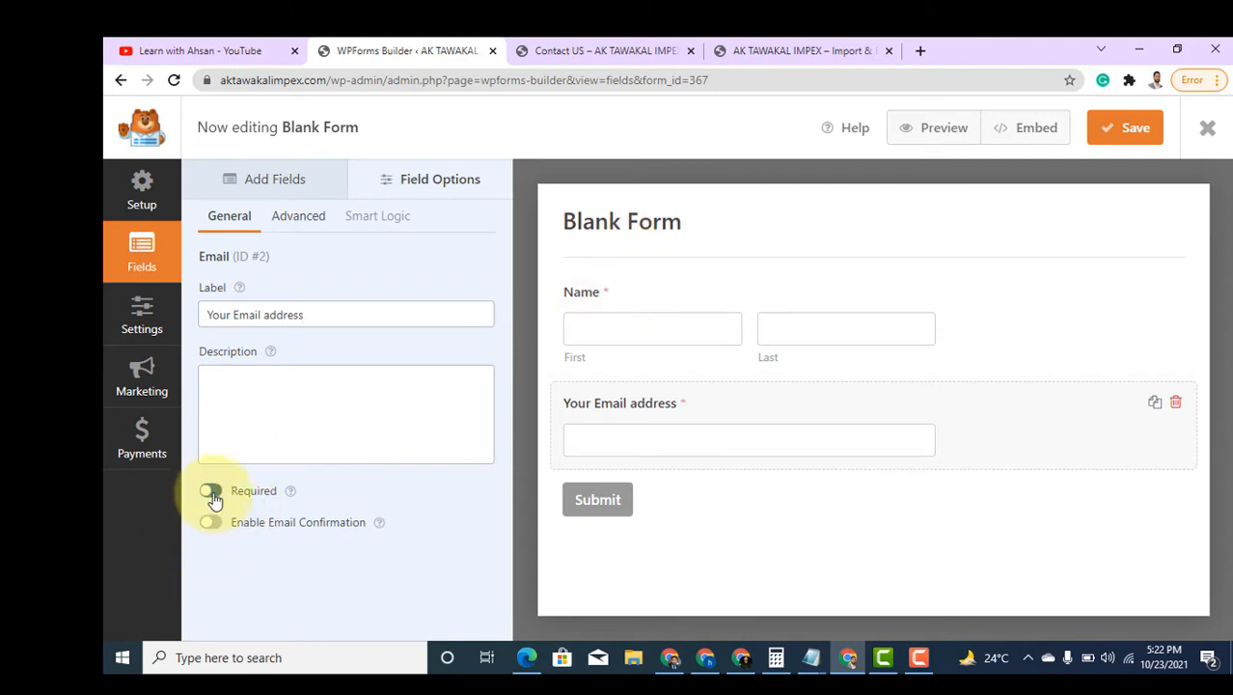
- Add a Numbers field below the email address field
left_click(278, 188)
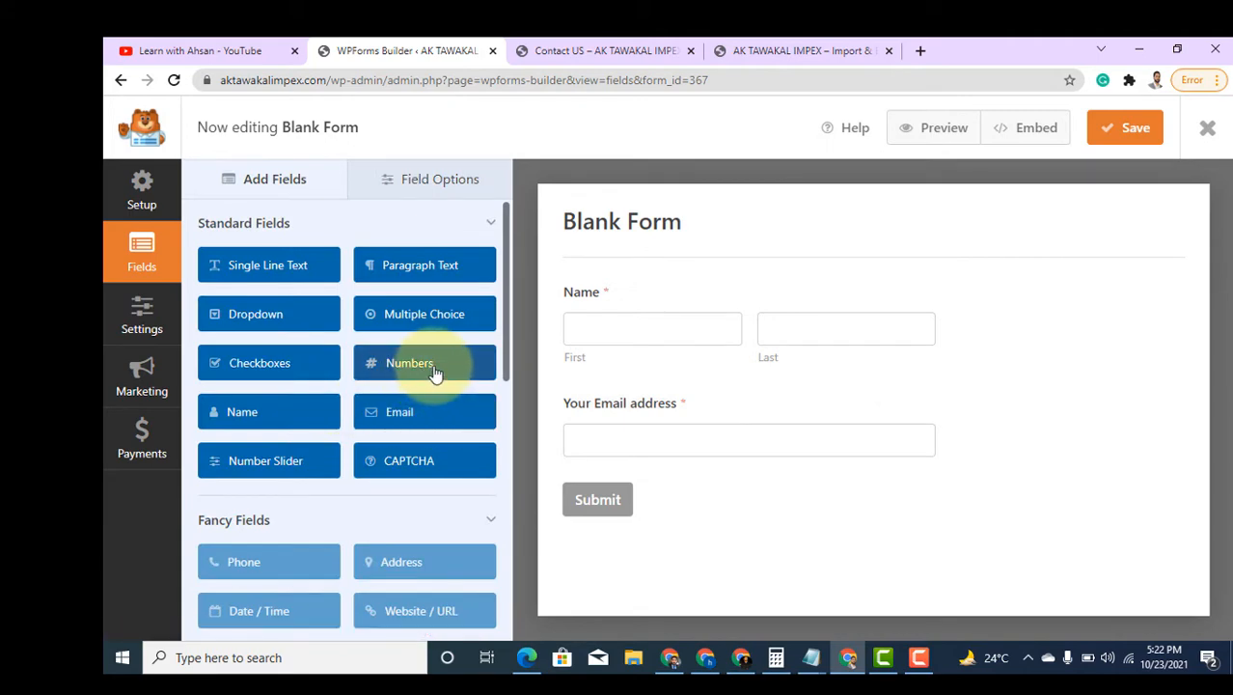
left_click_drag(437, 369, 622, 481)
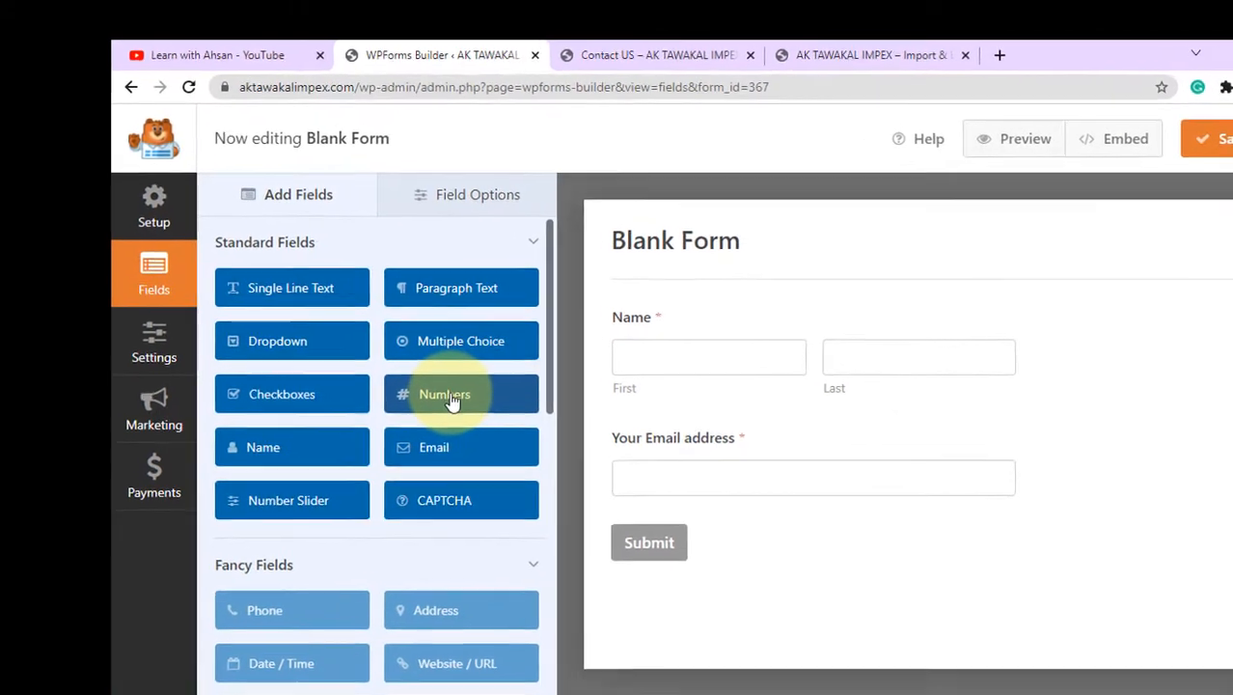
left_click_drag(765, 591, 767, 600)
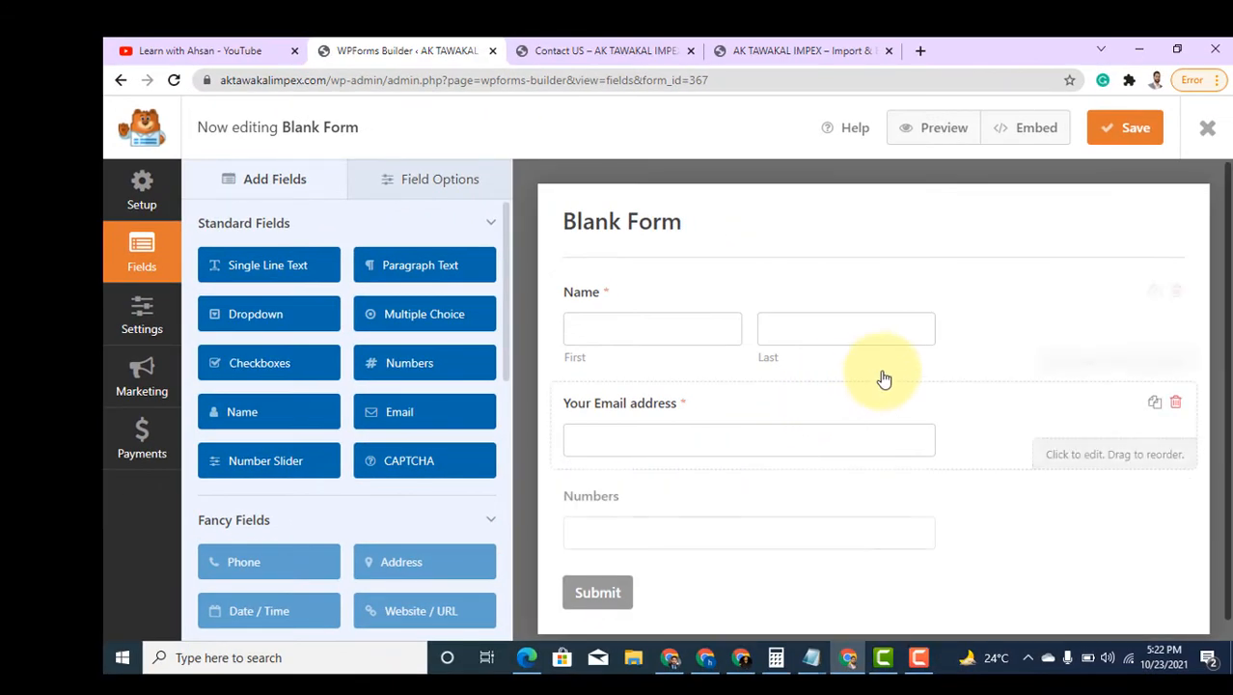
- Label the Numbers field "Phone Number" and make it required
left_click(597, 495)
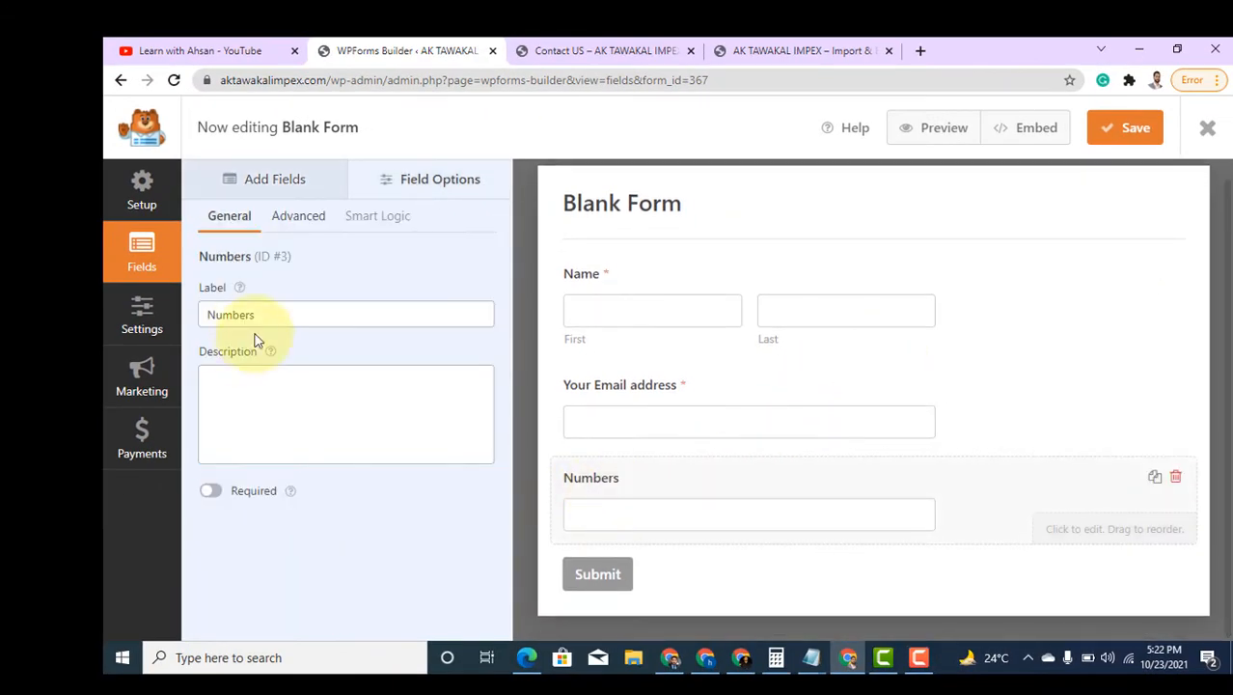
left_click_drag(289, 314, 175, 316)
type("Phone")
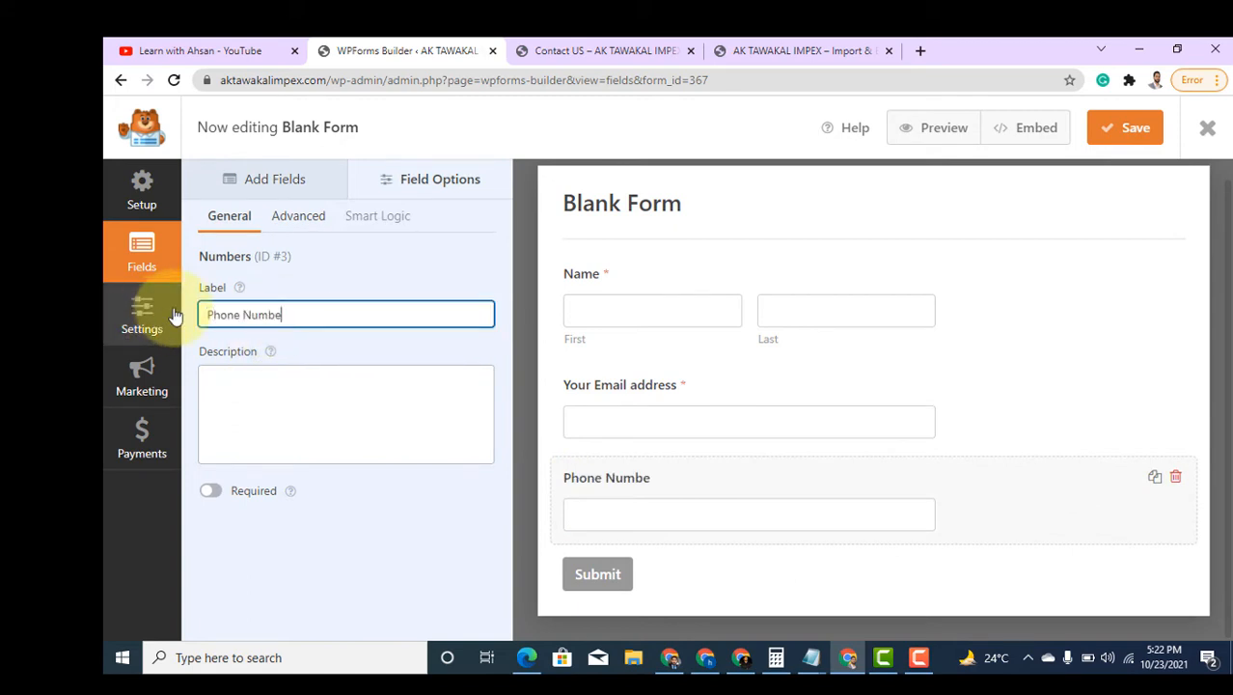
left_click(212, 493)
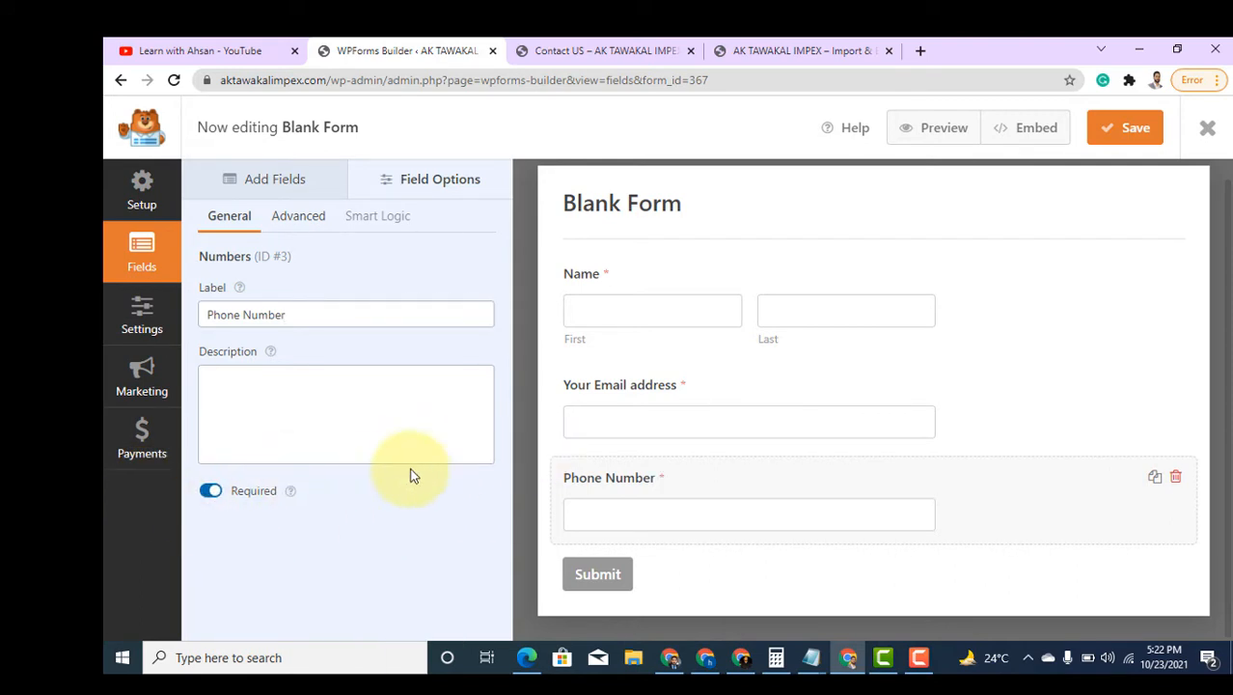
- Add a Paragraph Text field below the Phone Number field
left_click(282, 190)
scroll(376, 441, "down", 1)
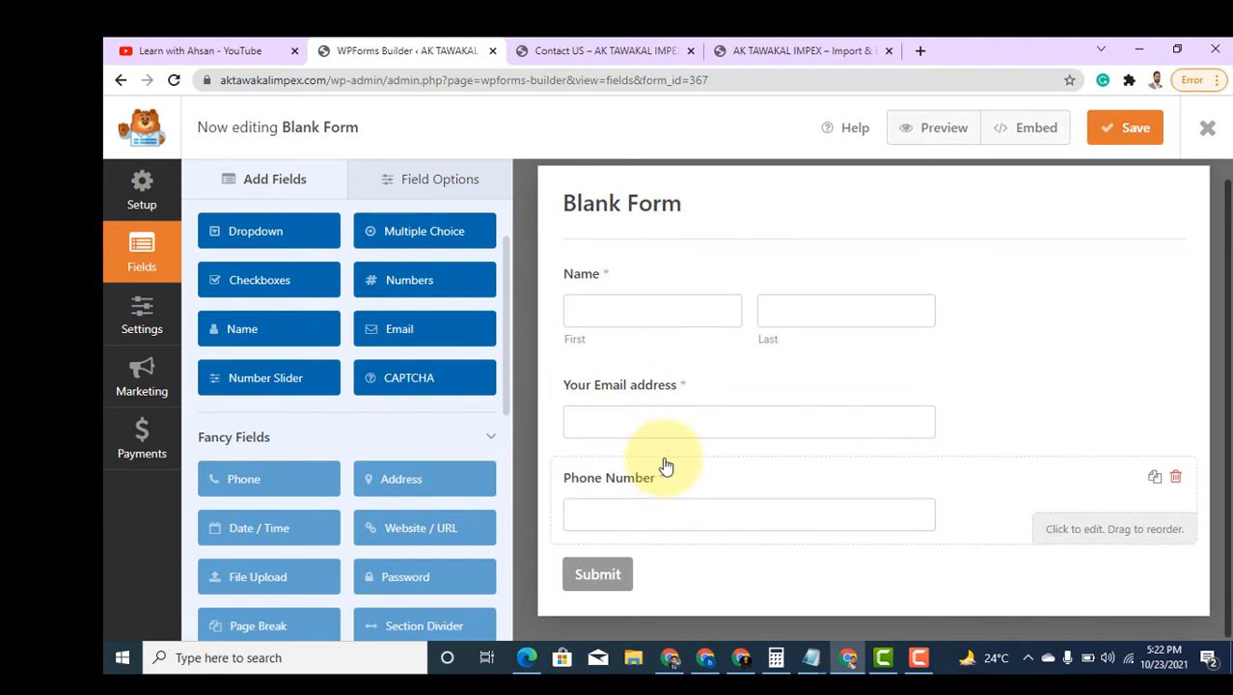
scroll(468, 413, "up", 1)
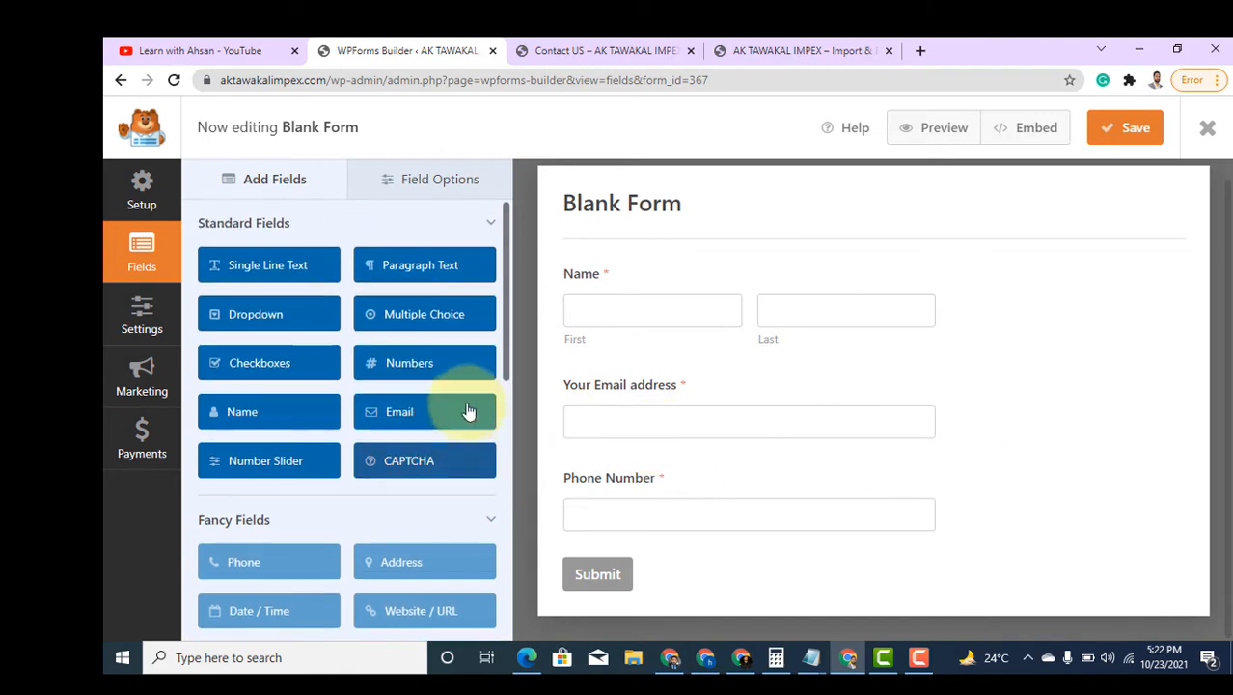
left_click_drag(660, 601, 619, 516)
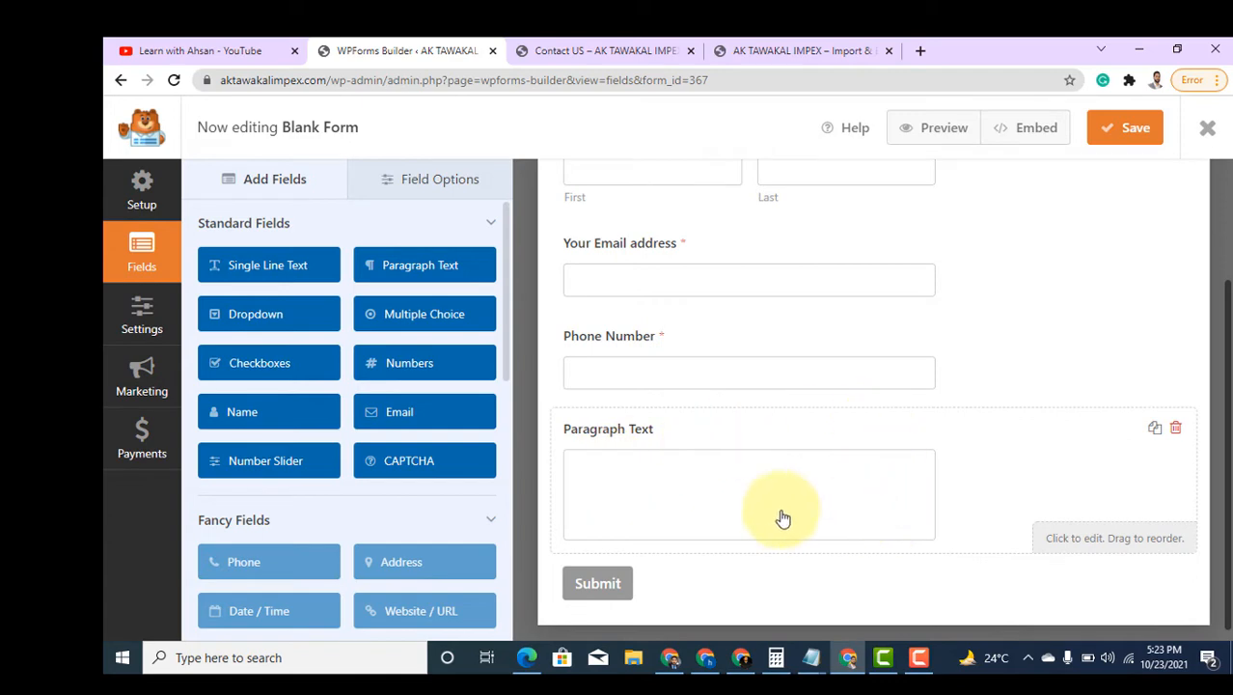
- Change the Paragraph Text field's label to "Your Message"
left_click(630, 433)
left_click(243, 314)
key("ctrl+a")
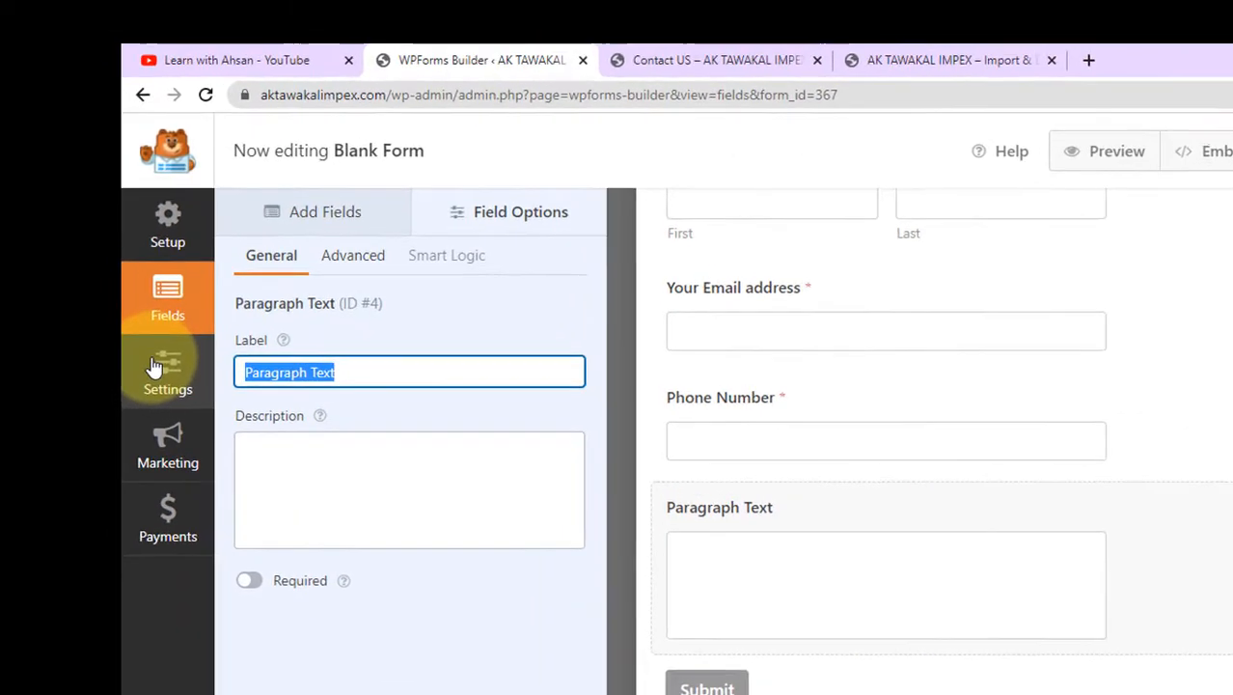
type("Your Message")
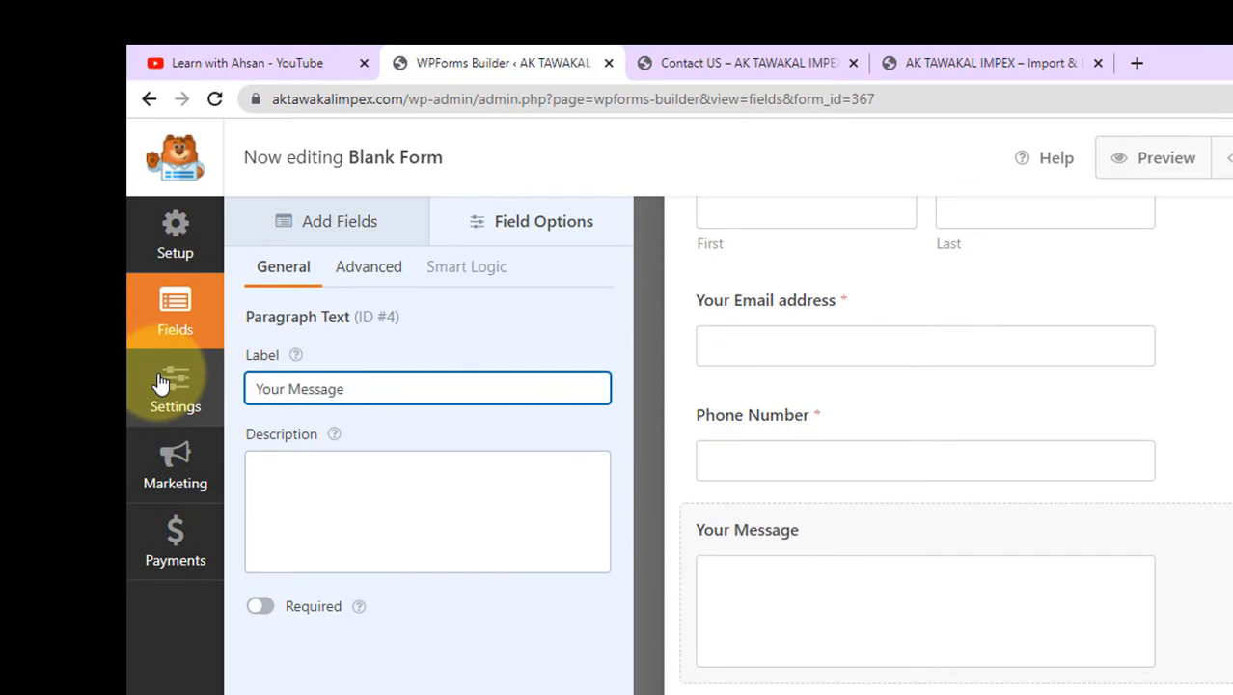
- Review the form layout and the standard and fancy fields available to add
scroll(796, 427, "up", 2)
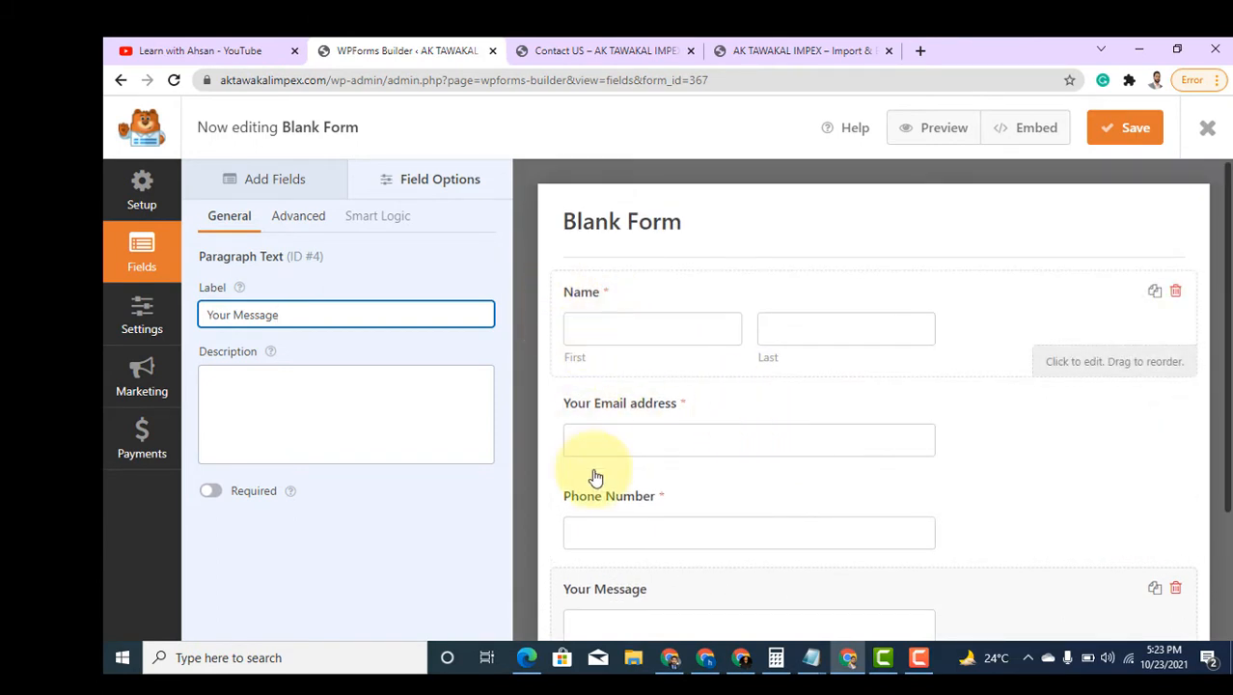
left_click(275, 181)
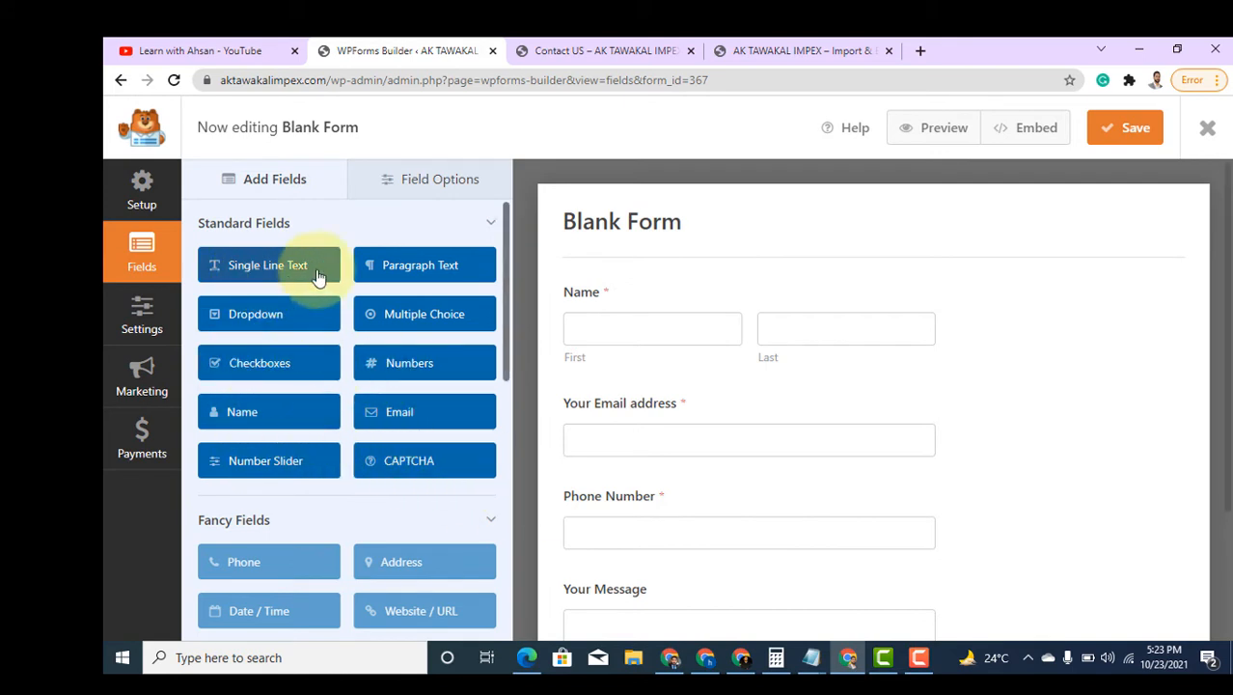
scroll(415, 502, "down", 2)
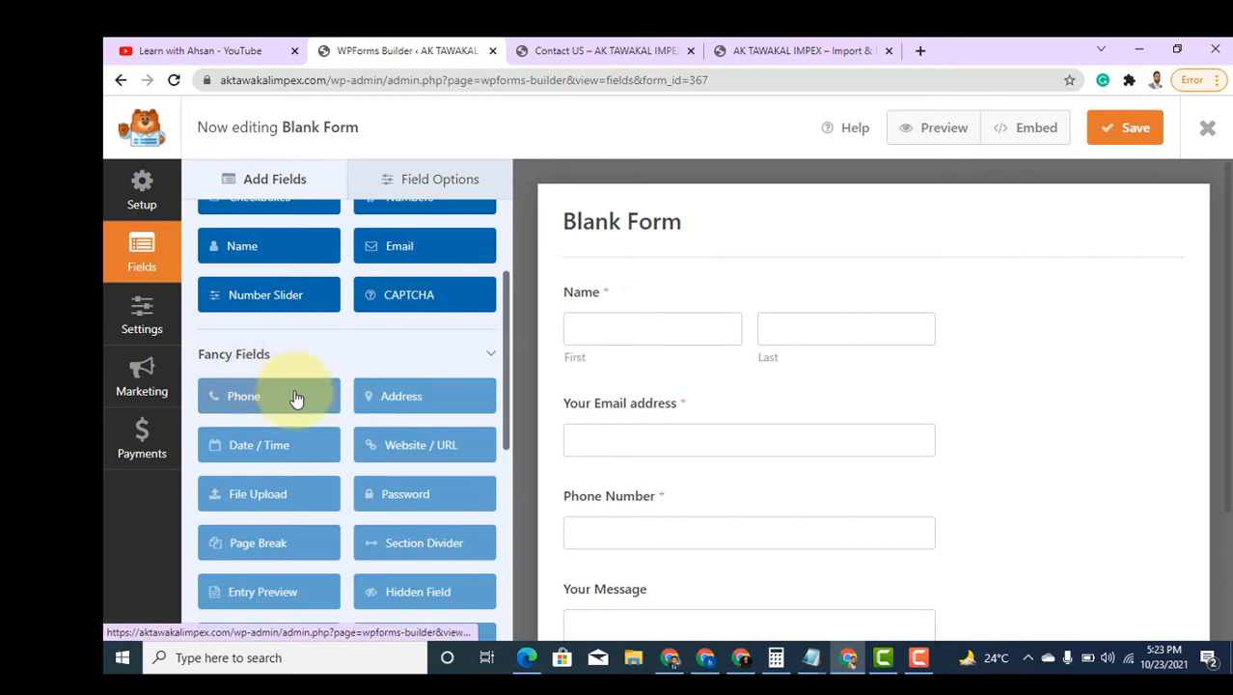
scroll(333, 386, "up", 2)
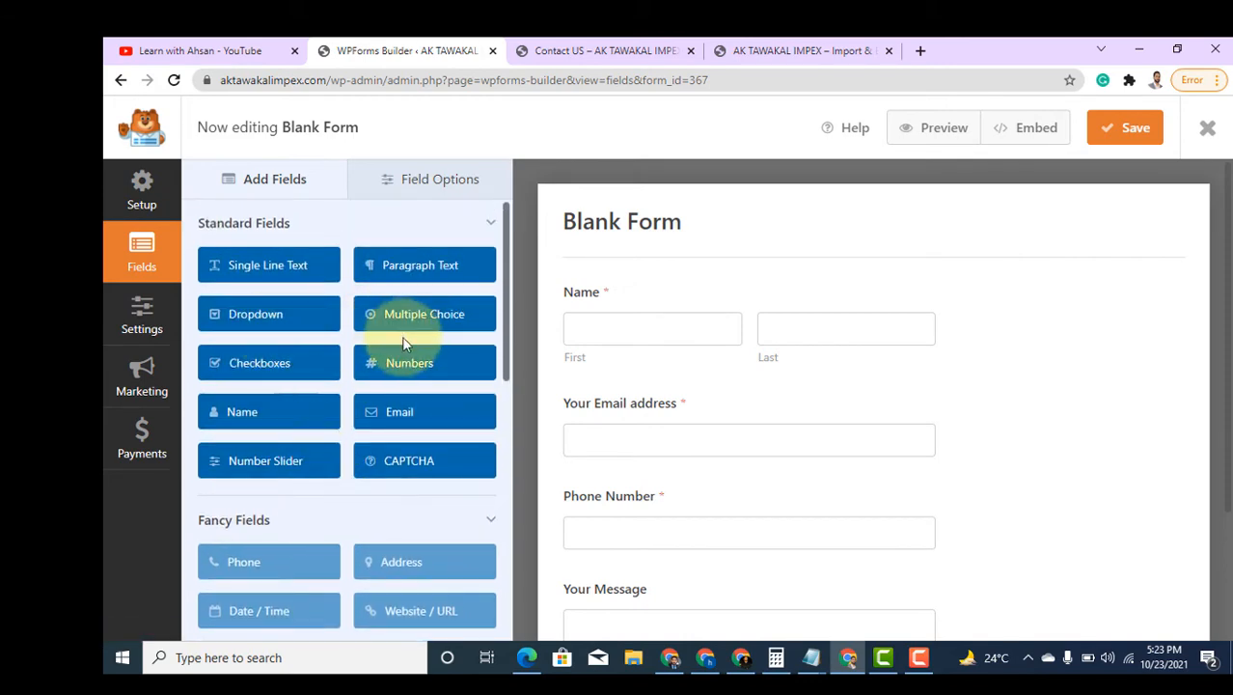
scroll(389, 431, "down", 2)
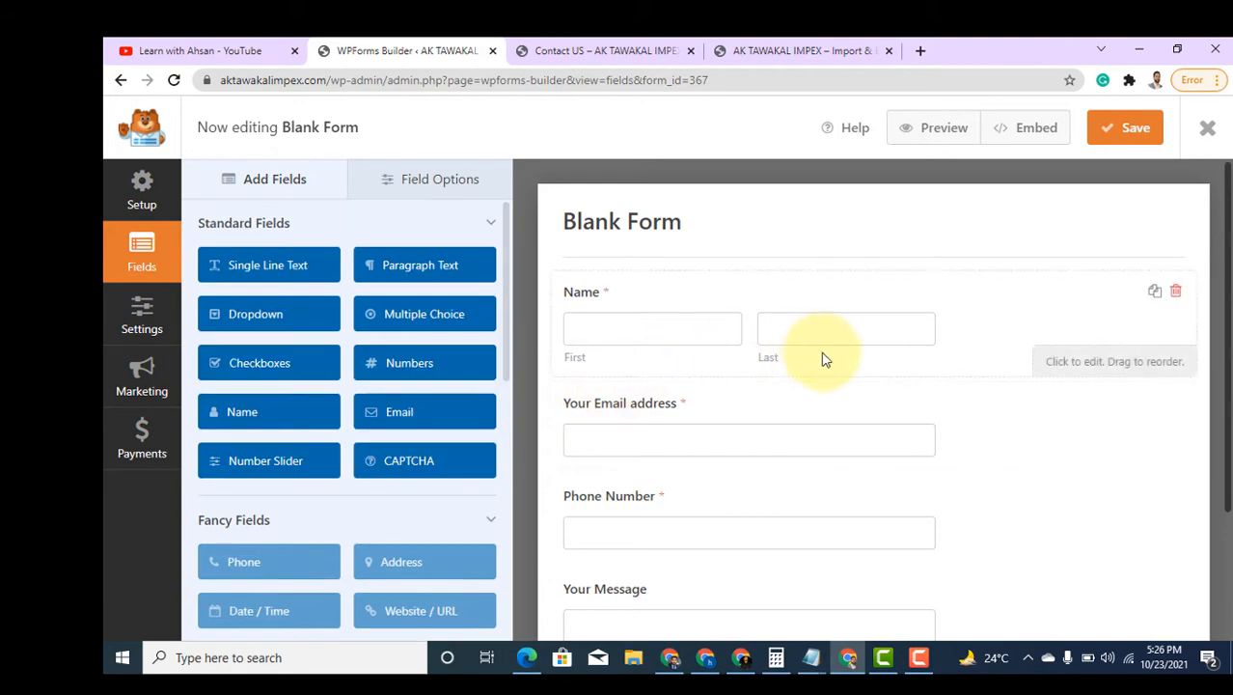
scroll(785, 477, "down", 1)
scroll(740, 473, "up", 1)
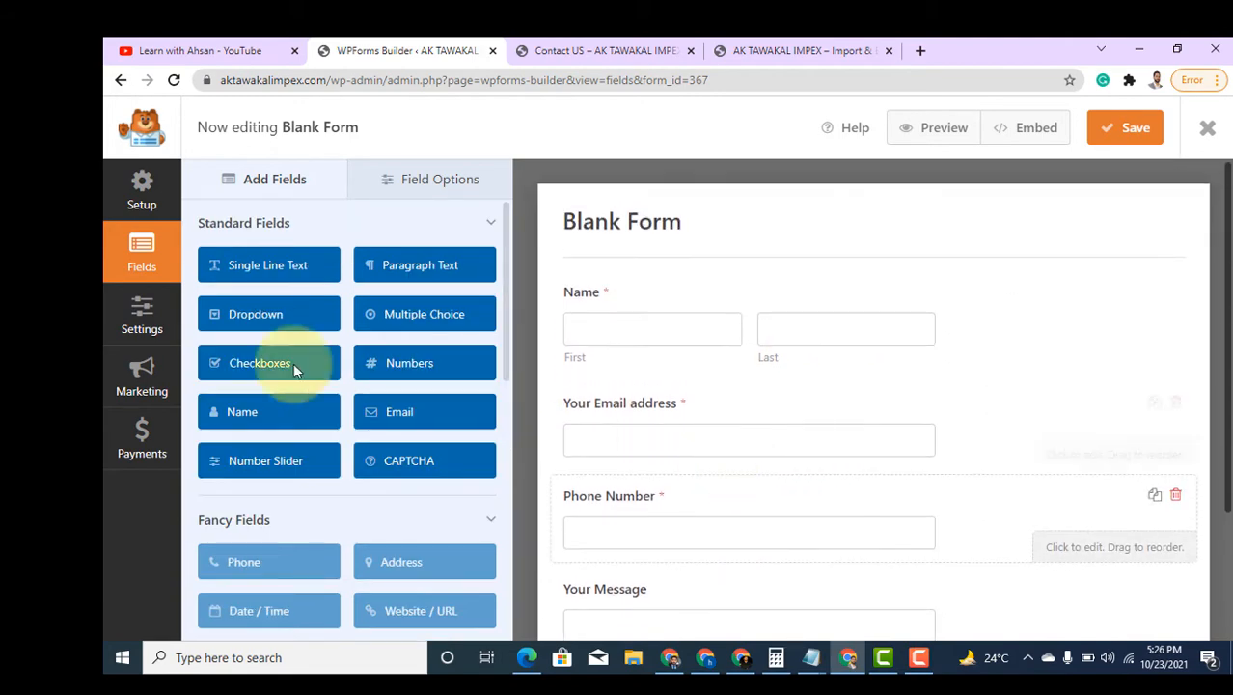
- Rename the form to "Contact form" in its general settings
left_click(146, 326)
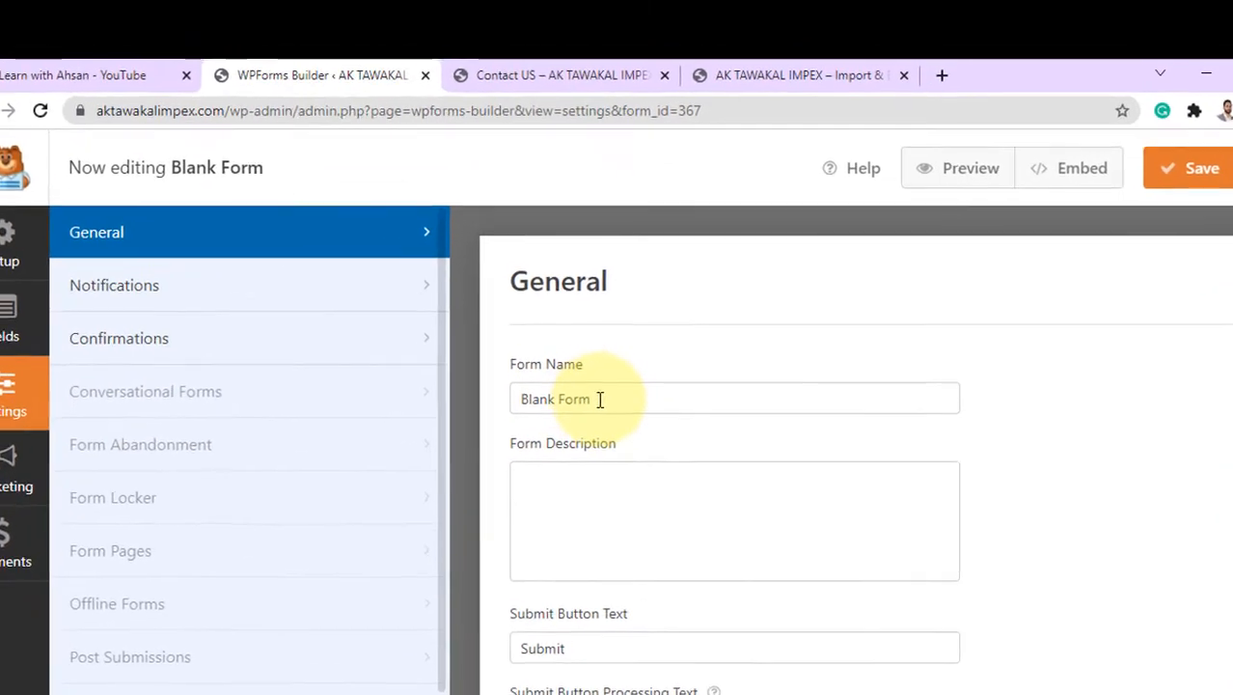
left_click_drag(600, 398, 475, 403)
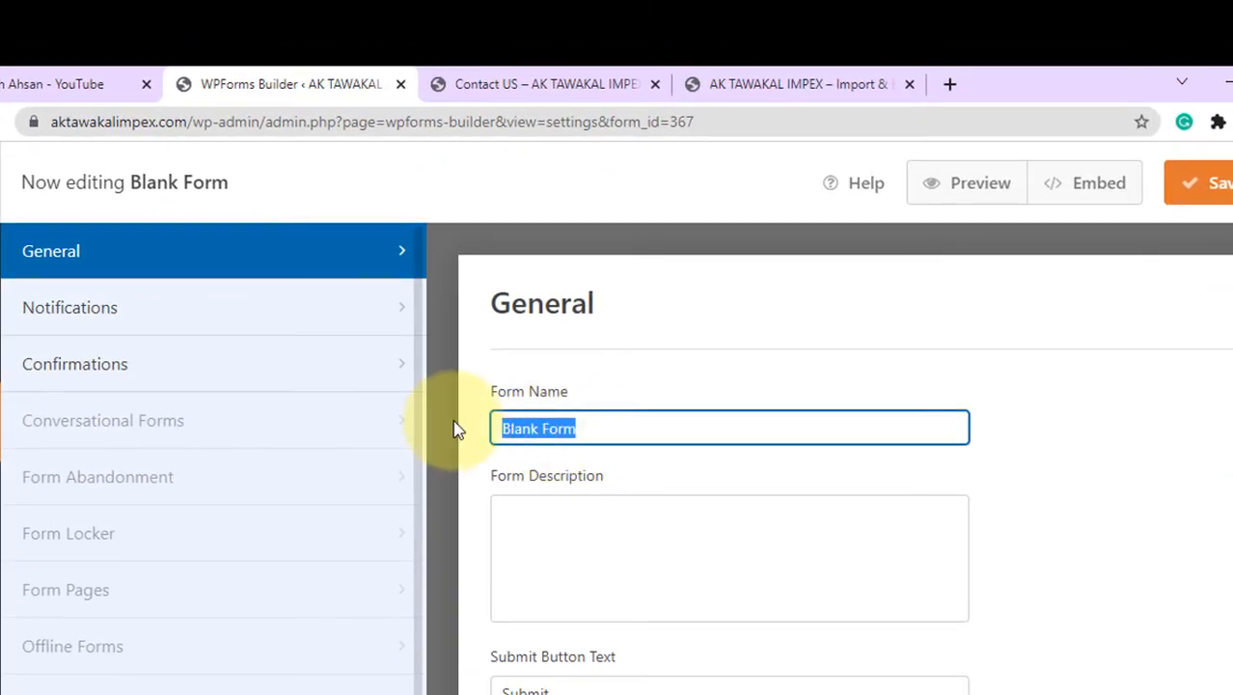
type("Con")
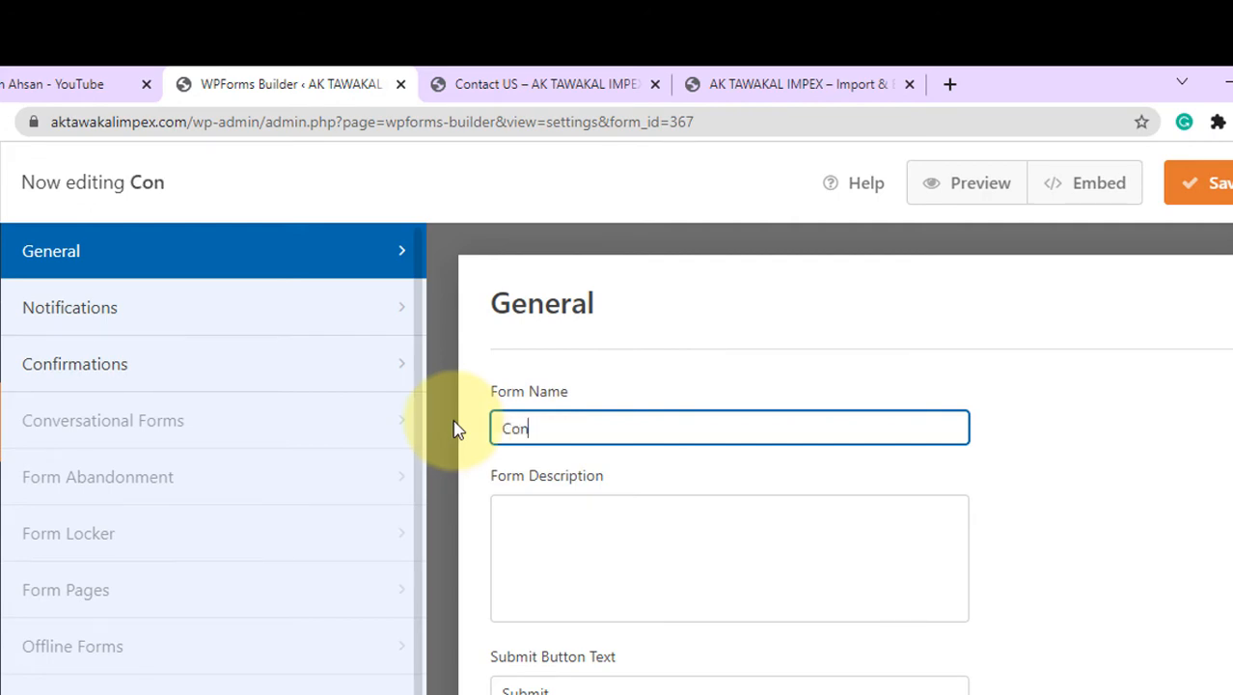
type("tact form")
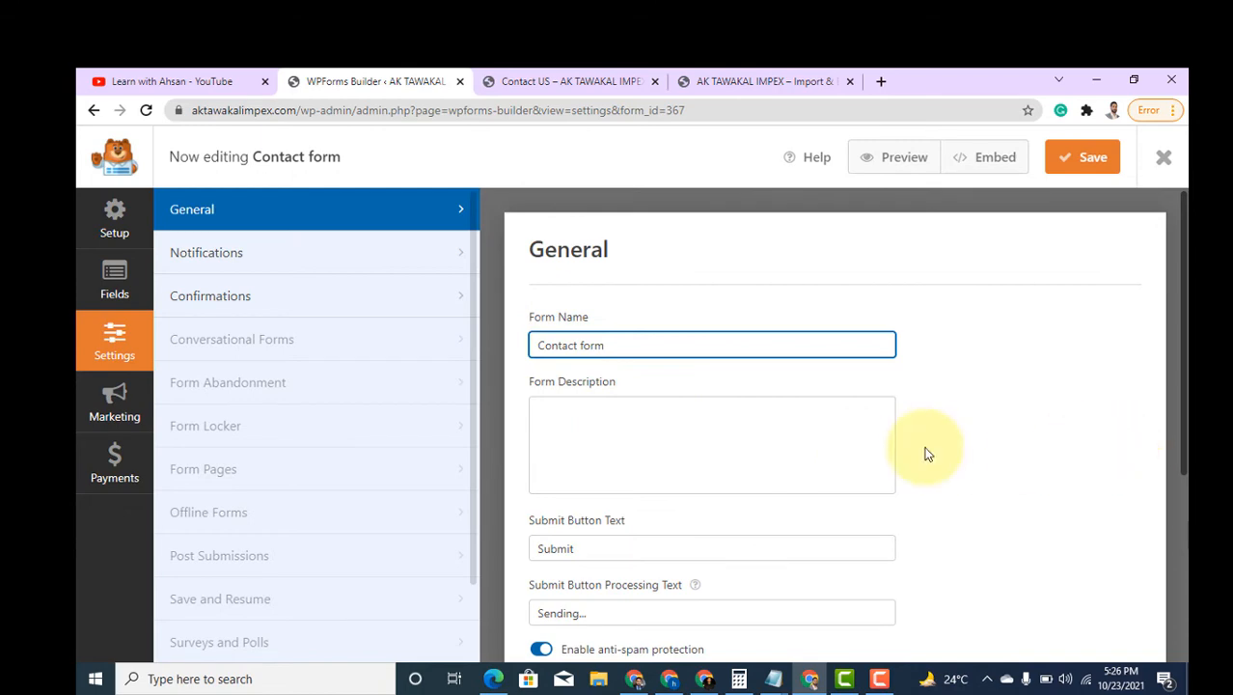
- Examine the general settings for the submit button text, processing text, anti-spam protection and advanced options
scroll(593, 471, "down", 2)
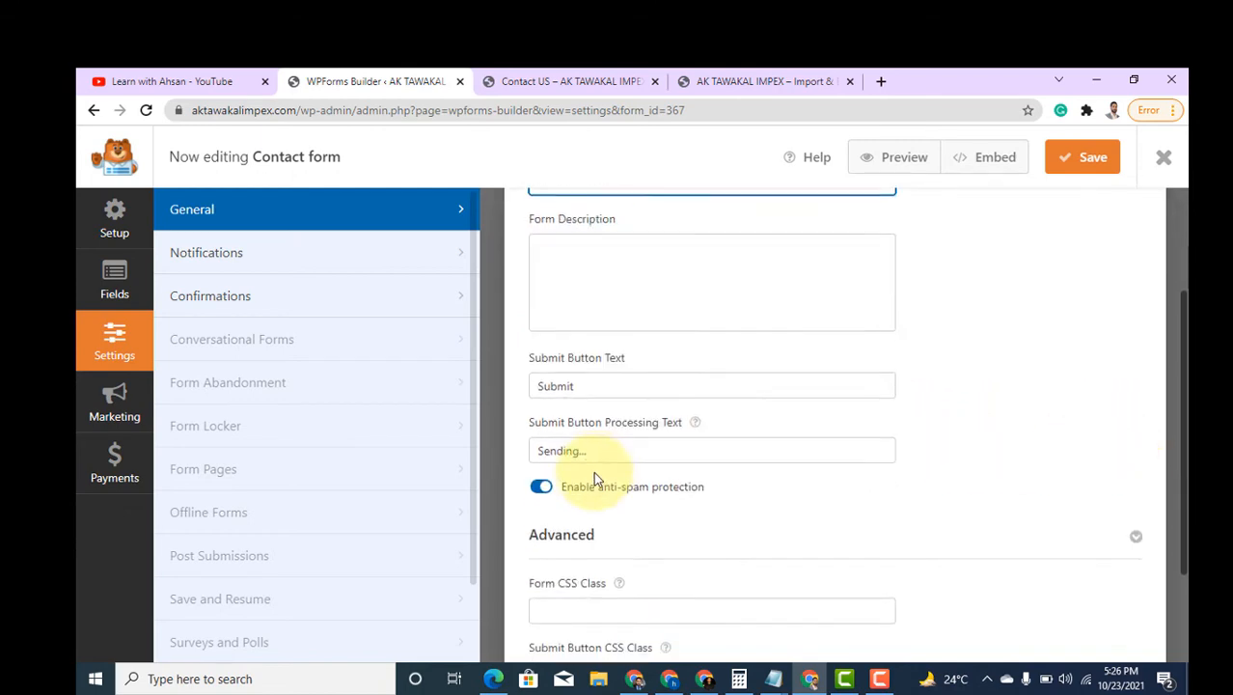
double_click(587, 385)
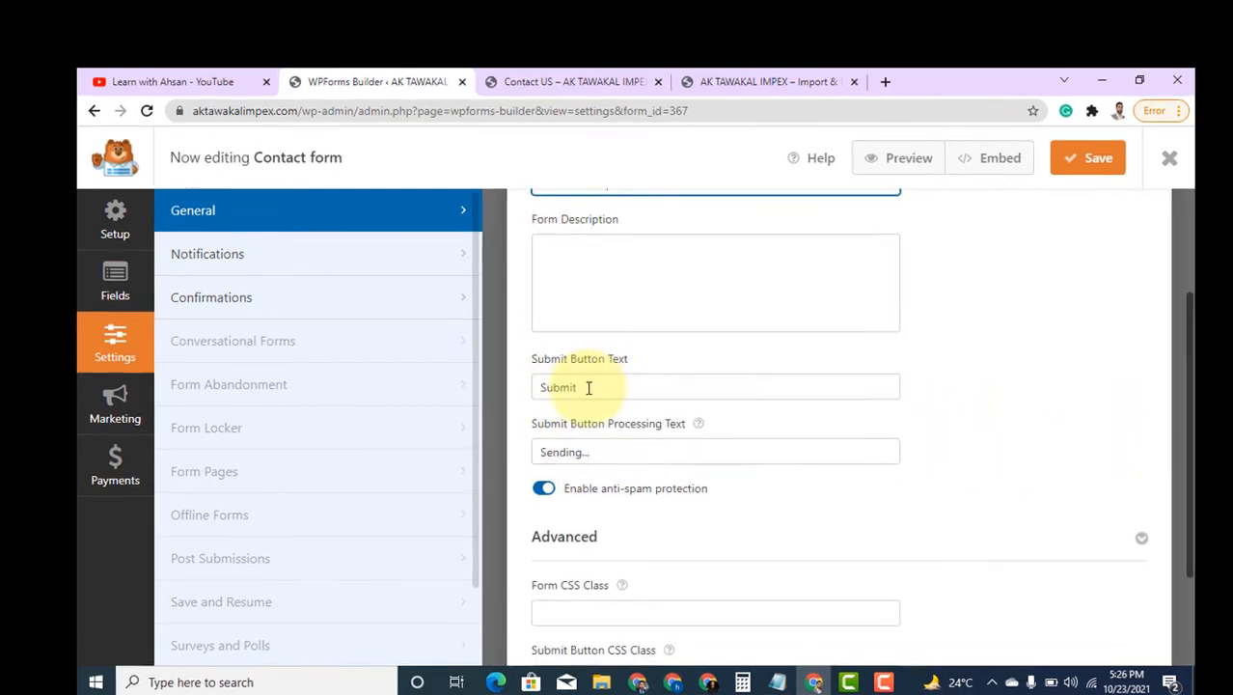
left_click(538, 450)
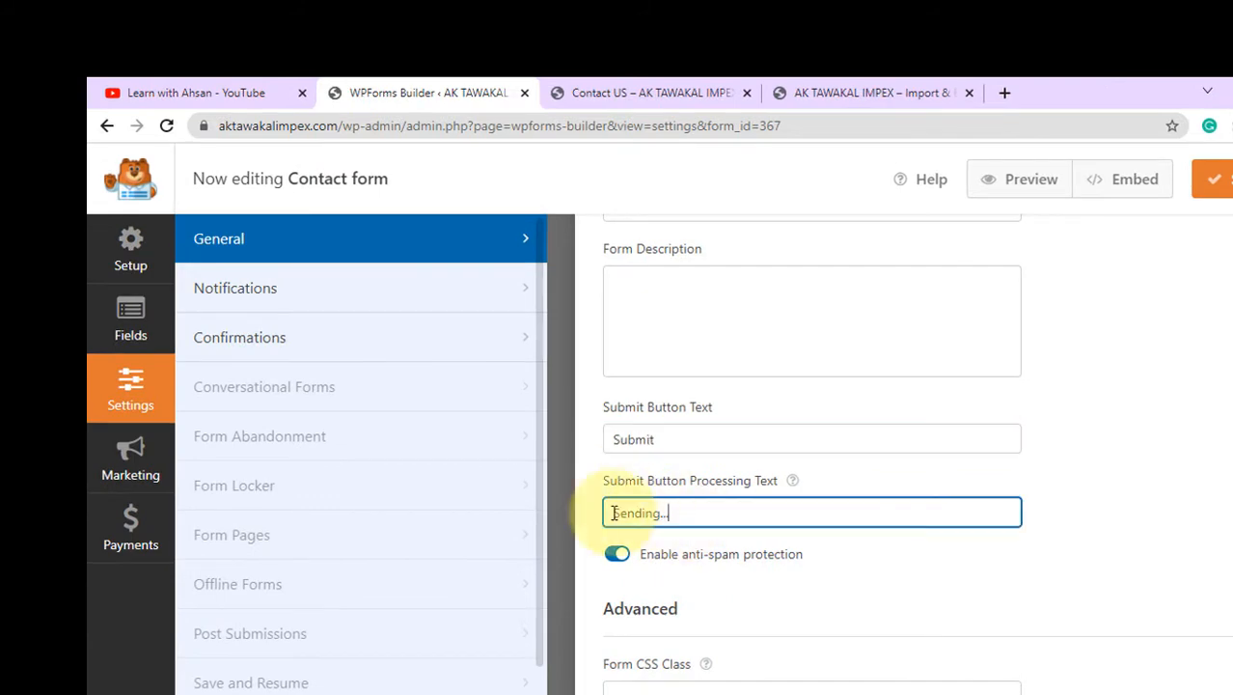
triple_click(613, 512)
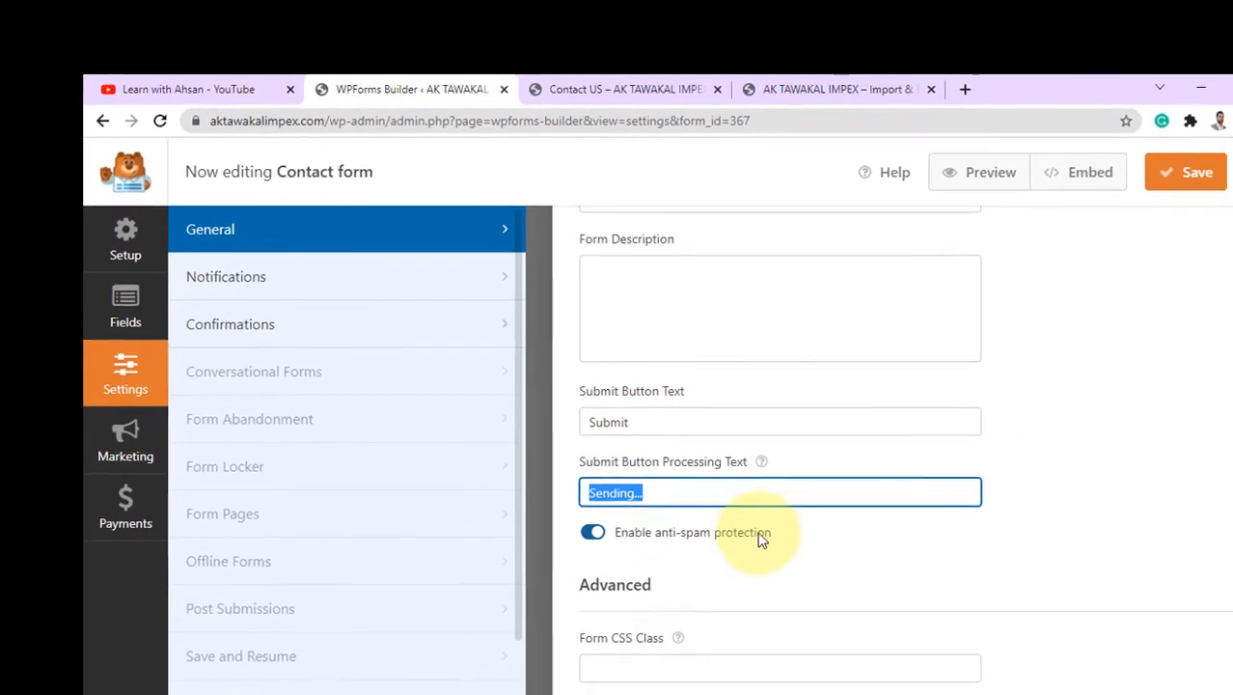
scroll(916, 516, "down", 2)
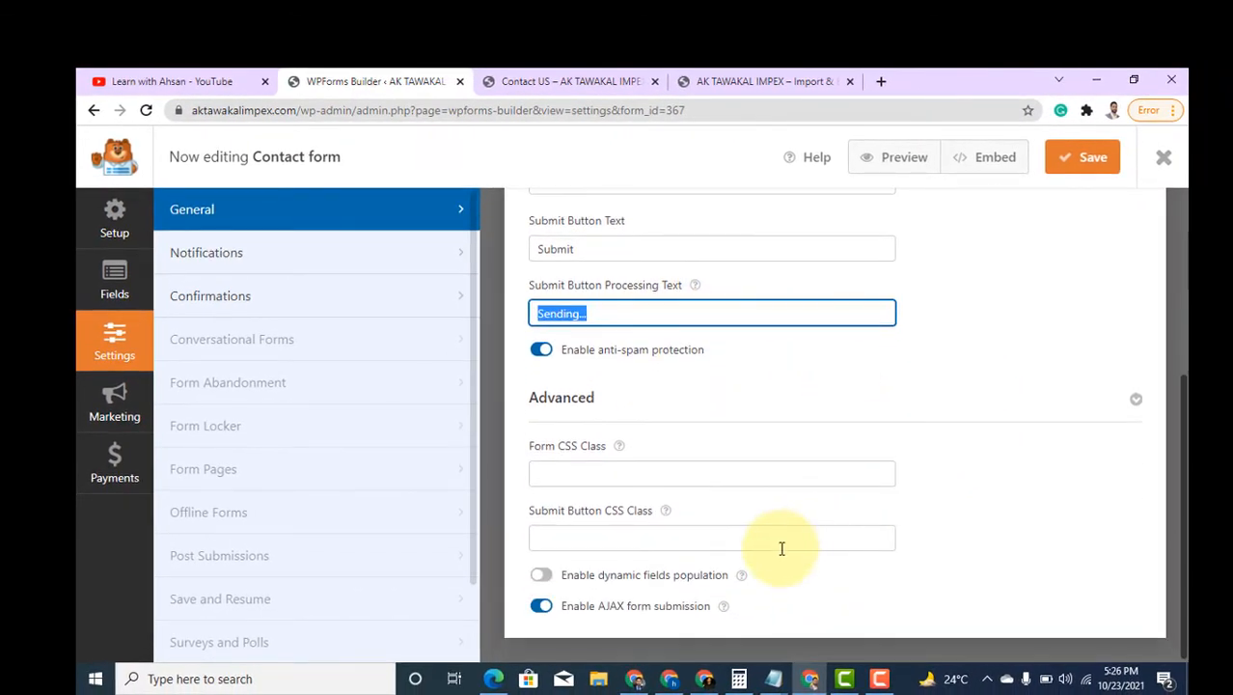
scroll(767, 555, "up", 2)
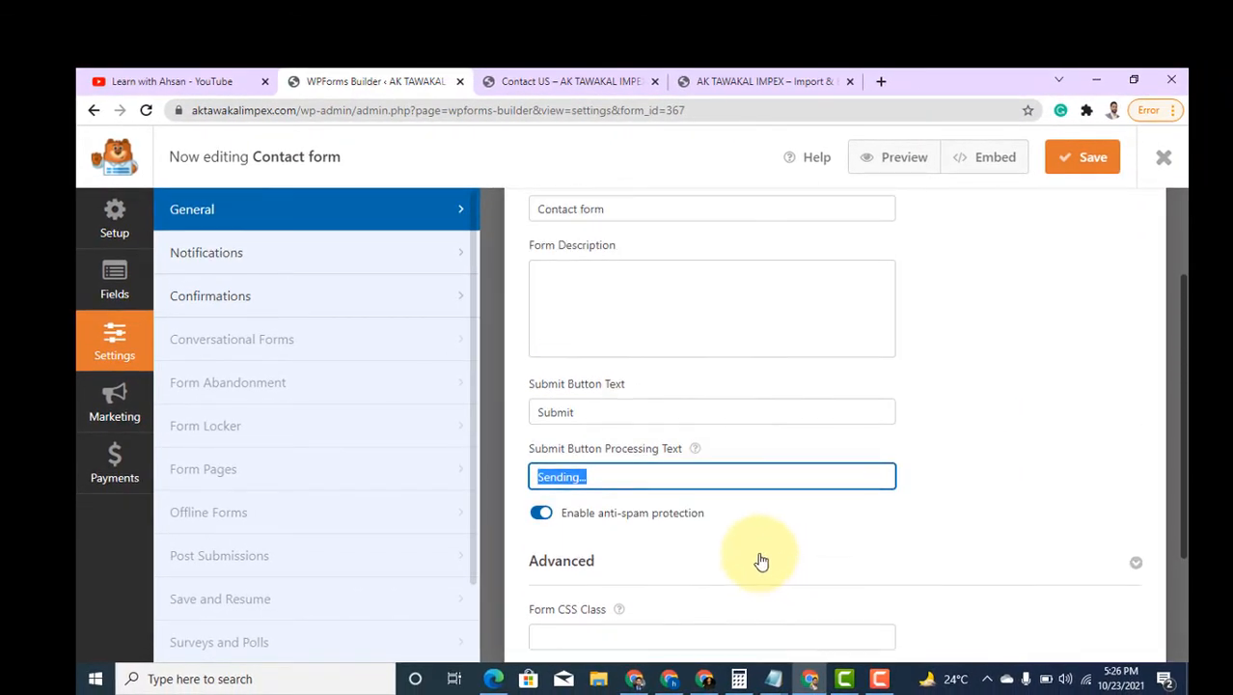
scroll(743, 540, "down", 2)
scroll(675, 434, "up", 2)
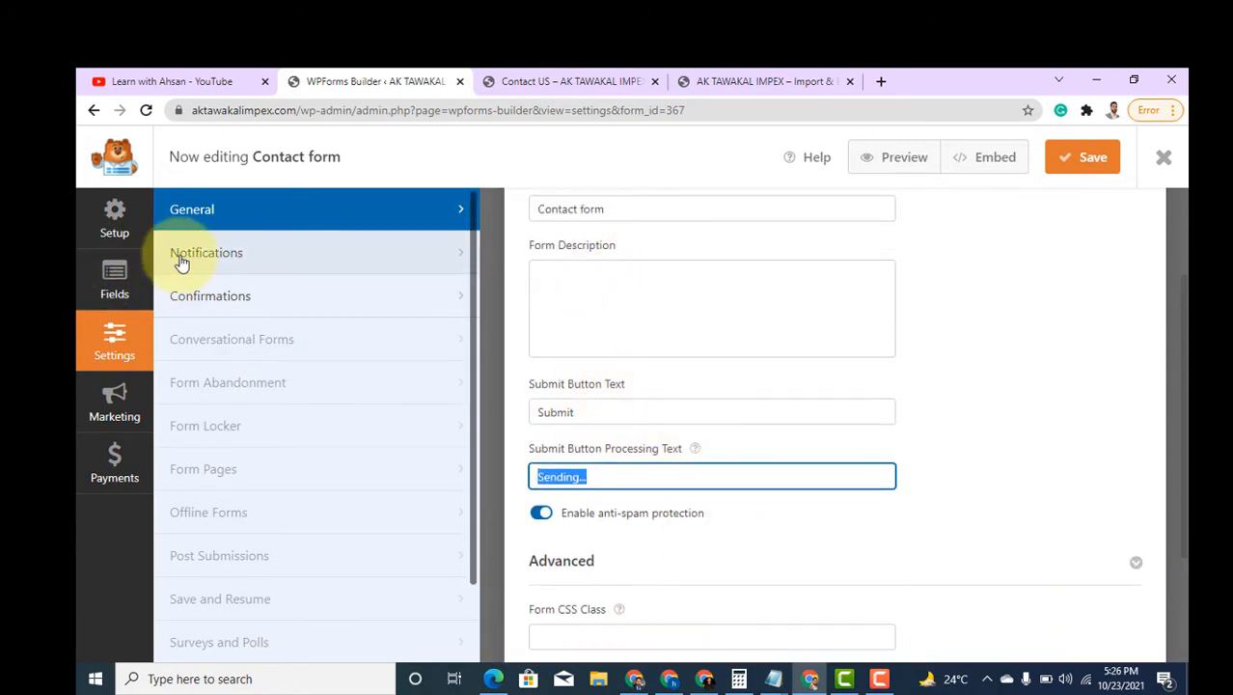
- In the default notification, add a second recipient's email address after {admin_email}, separated by a comma
scroll(716, 442, "up", 2)
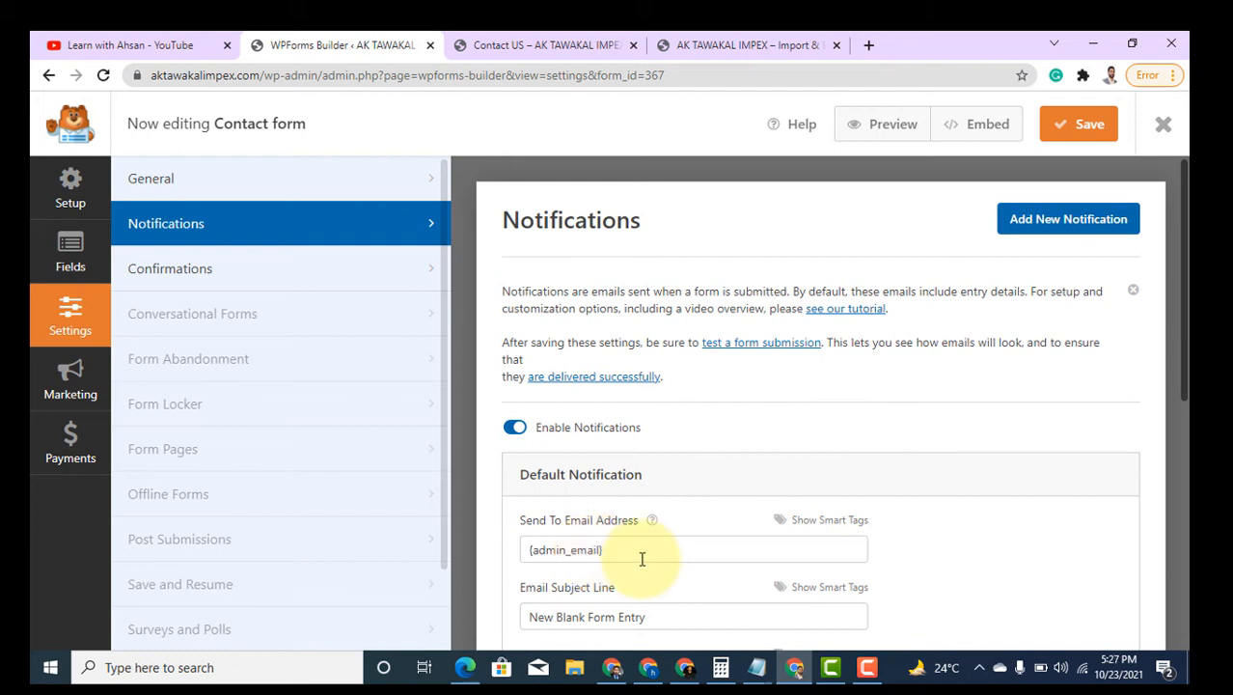
left_click(635, 552)
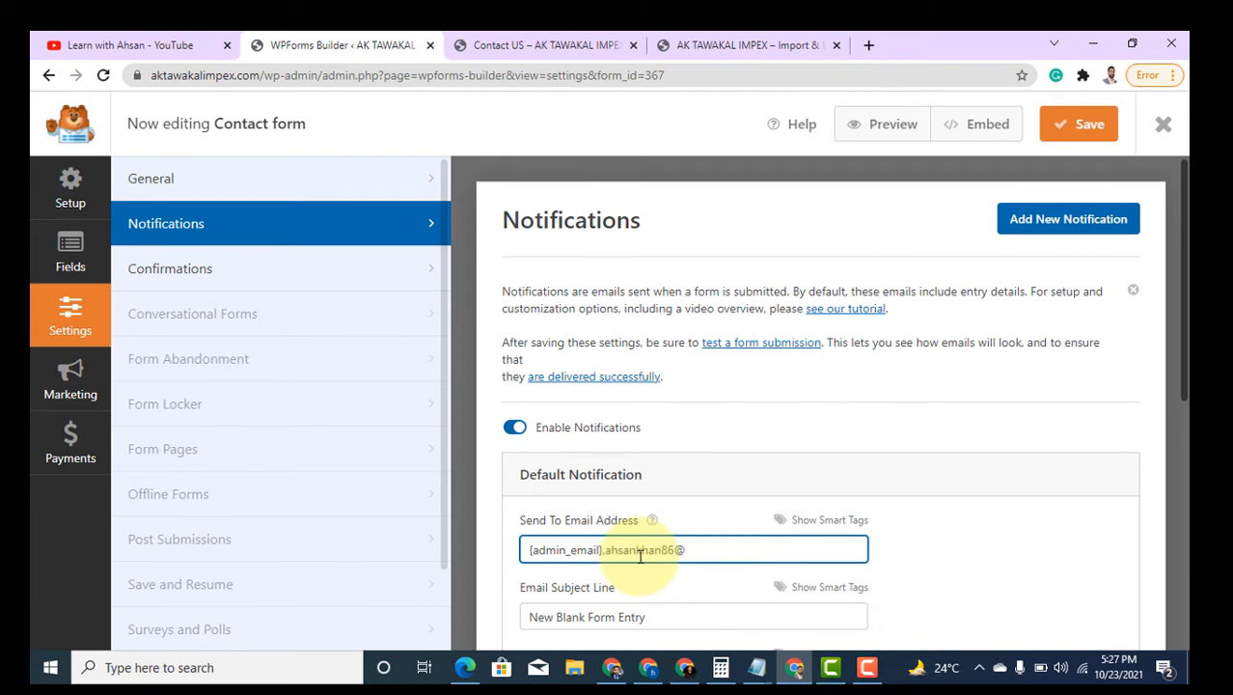
type("mail.com")
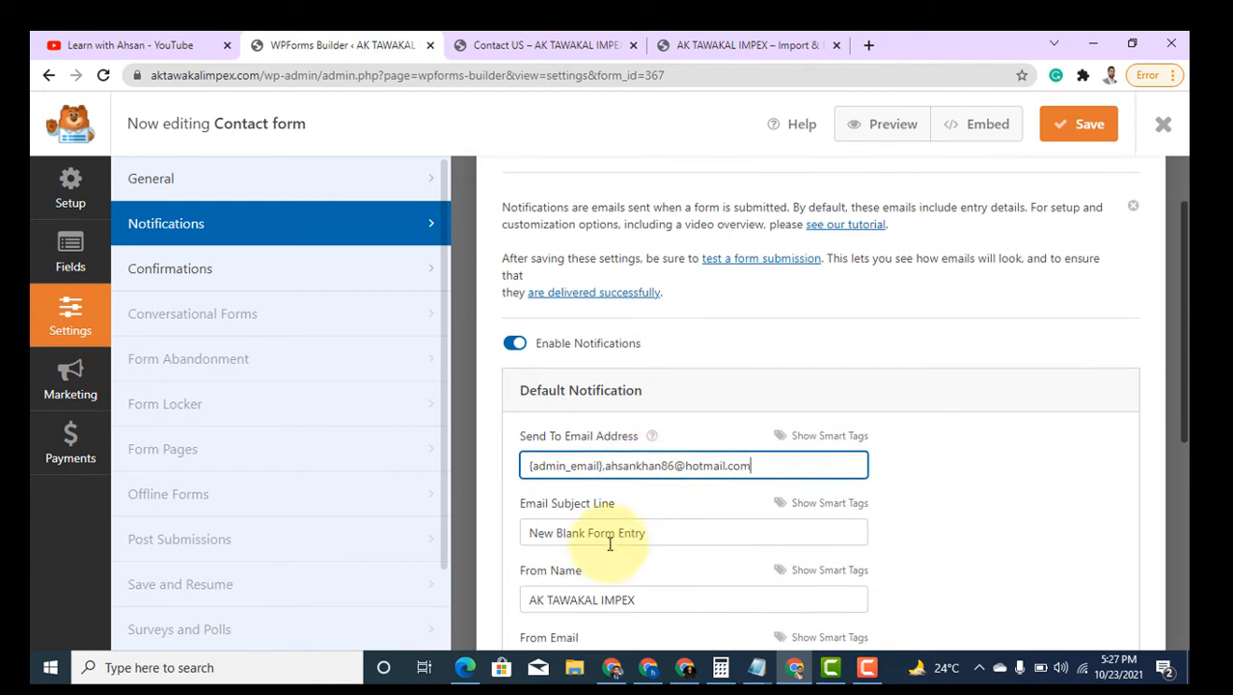
- Set the default notification's Email Subject Line to "Ak tawakal email" and check the remaining notification settings
scroll(625, 545, "down", 1)
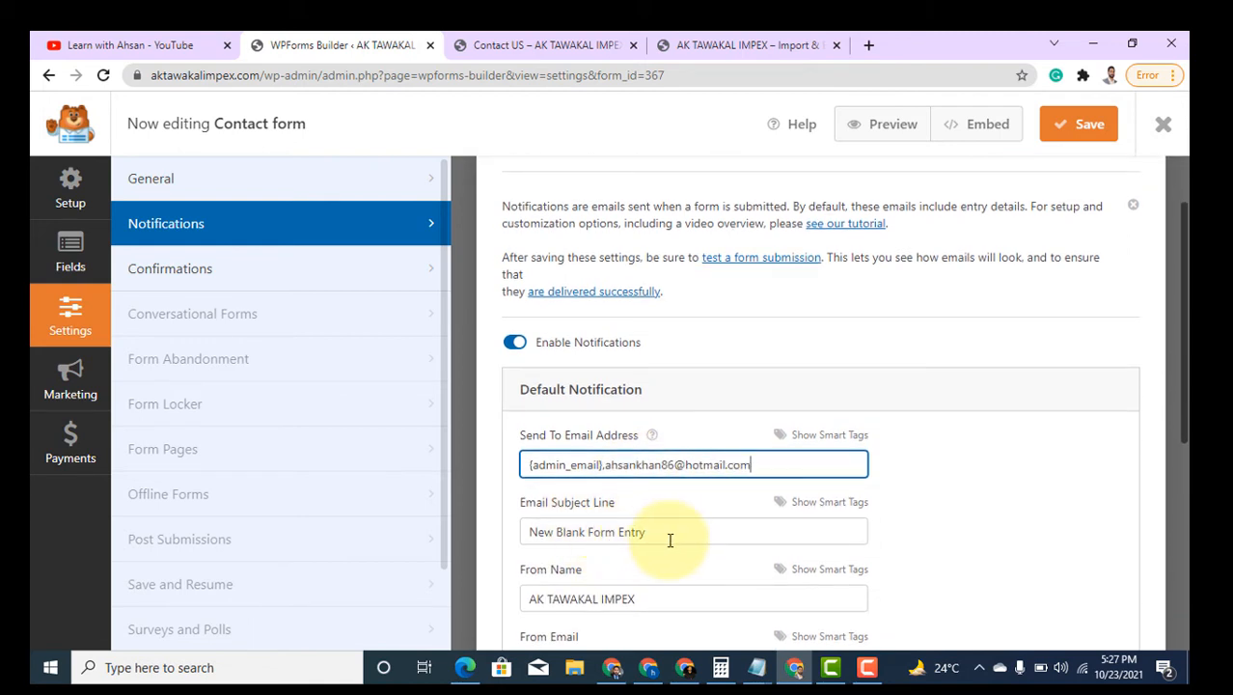
scroll(680, 529, "down", 1)
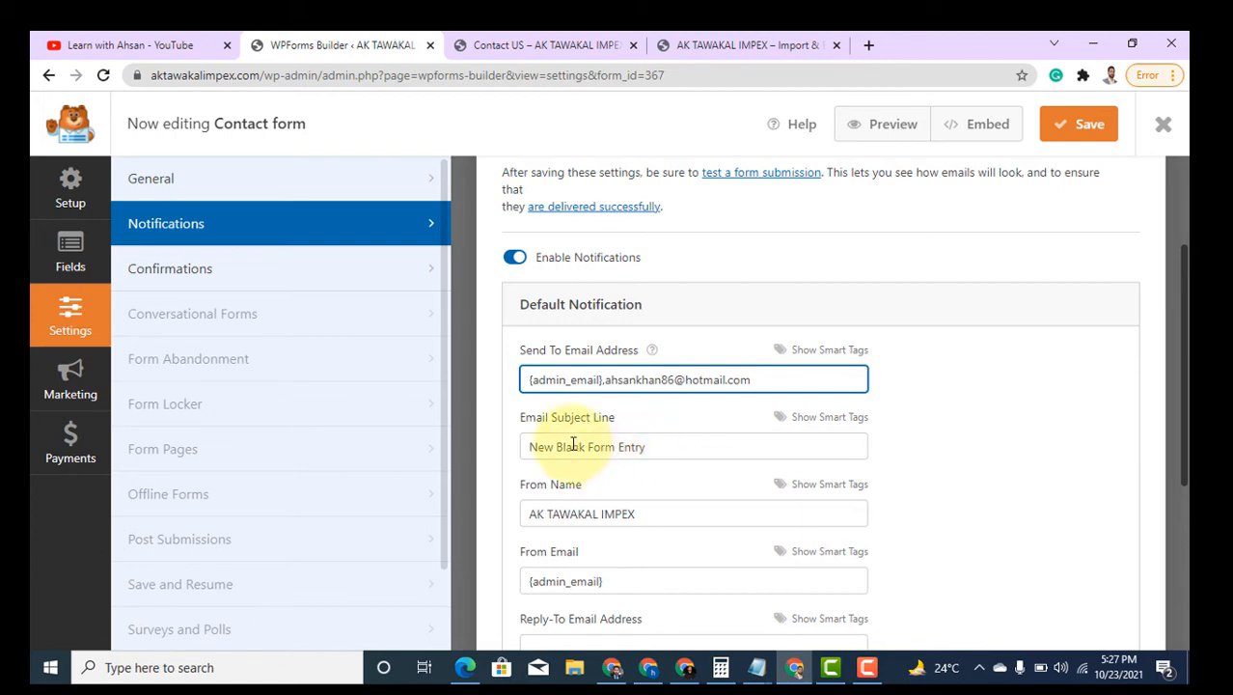
left_click_drag(654, 446, 413, 444)
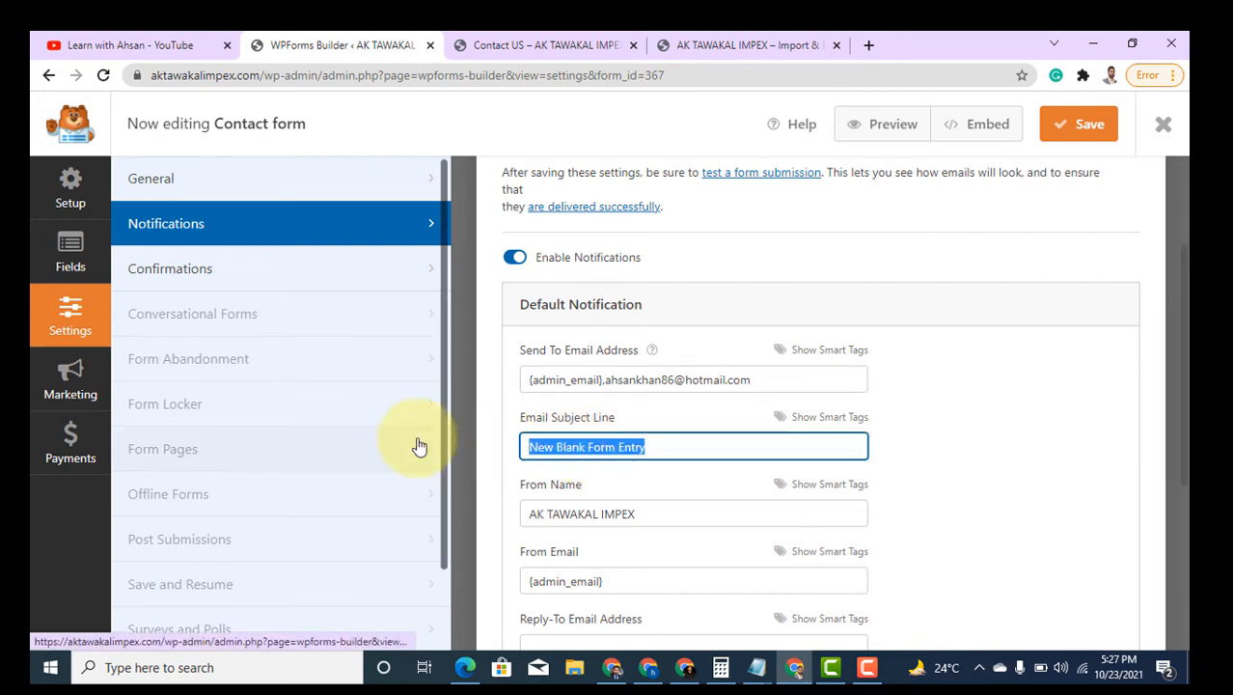
type("Ak tawakal email")
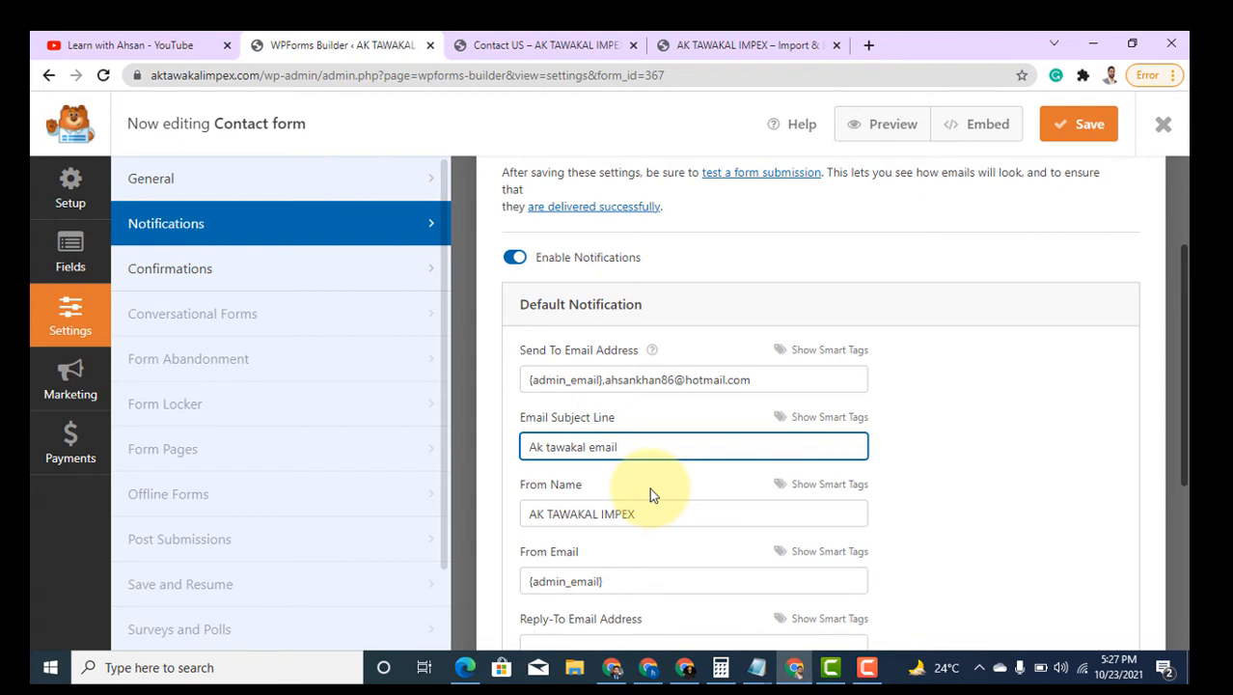
scroll(685, 485, "down", 2)
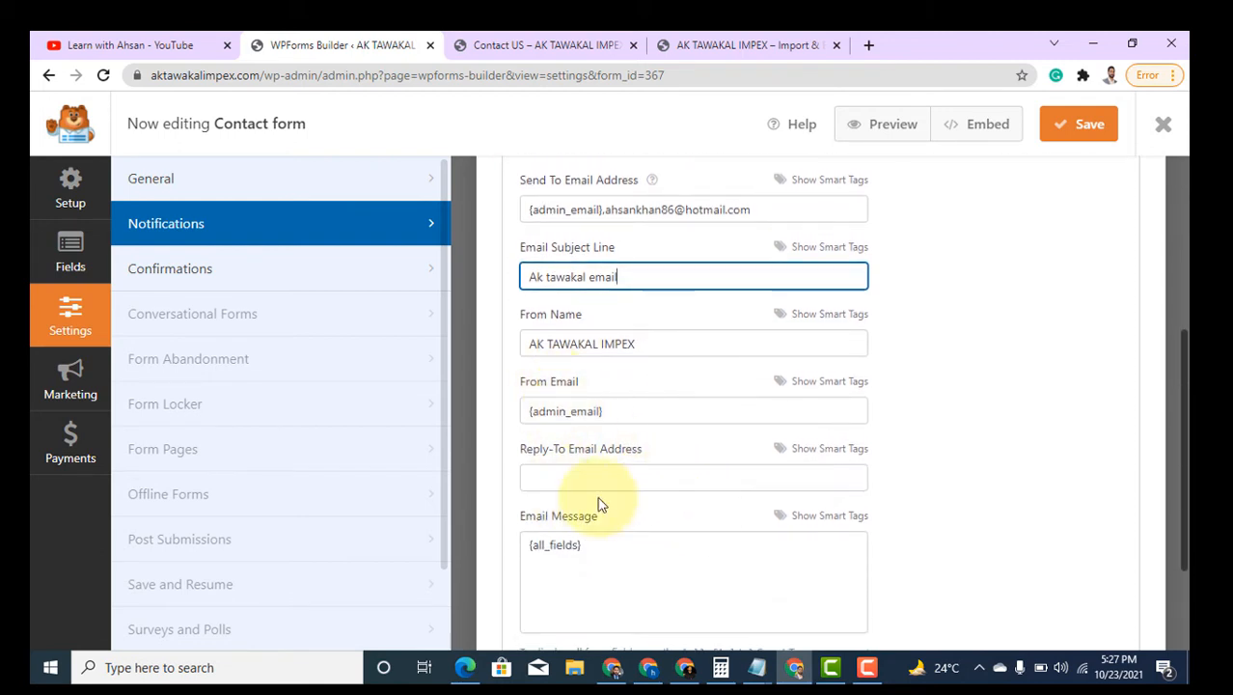
scroll(1007, 506, "down", 1)
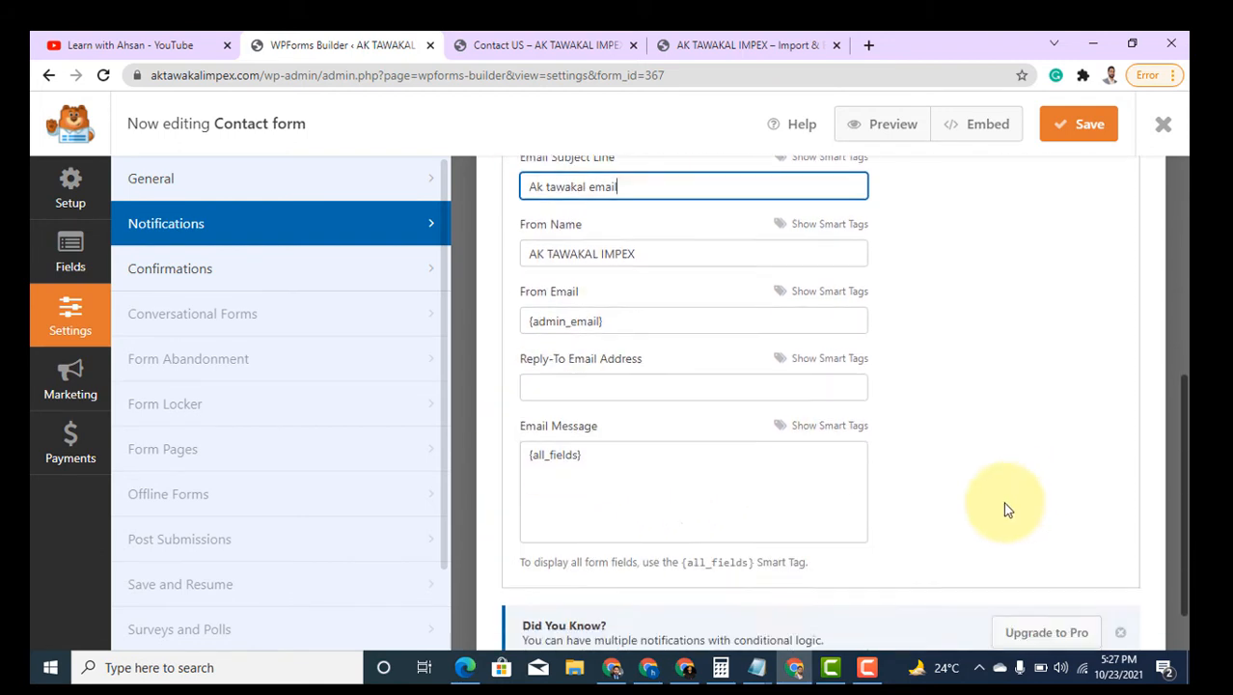
scroll(793, 523, "up", 3)
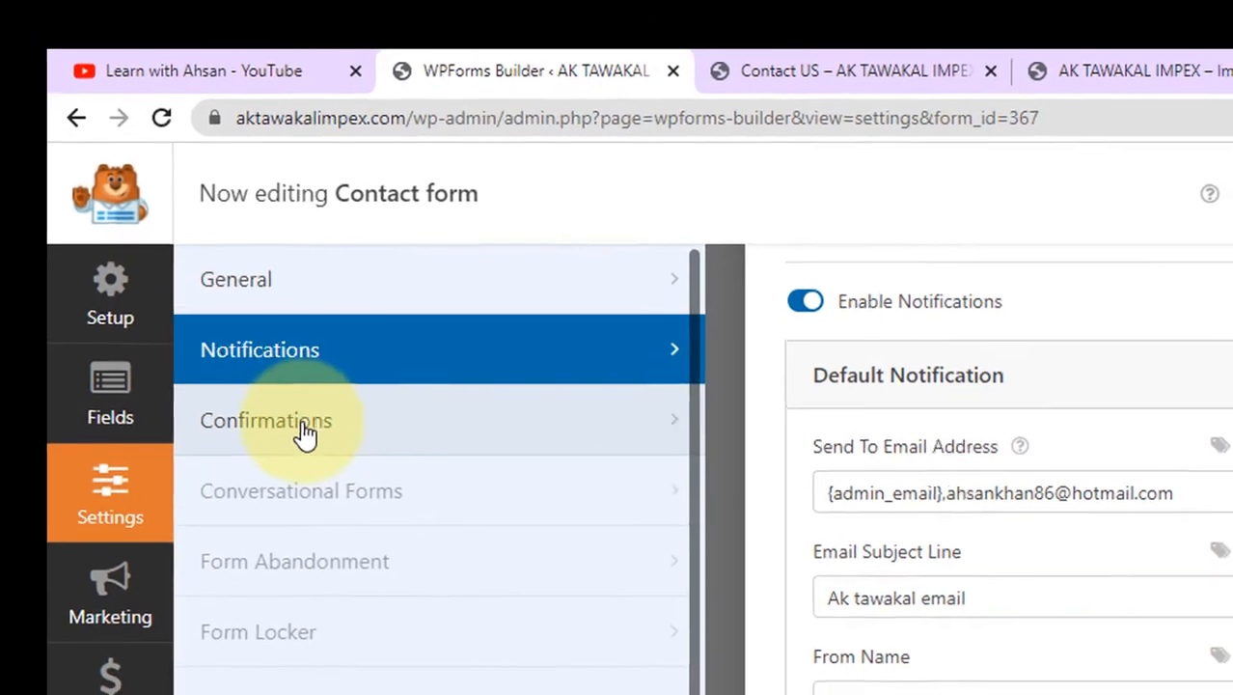
- Set the default confirmation's type to Go to URL (Redirect) and save the form
left_click(193, 277)
scroll(759, 435, "up", 2)
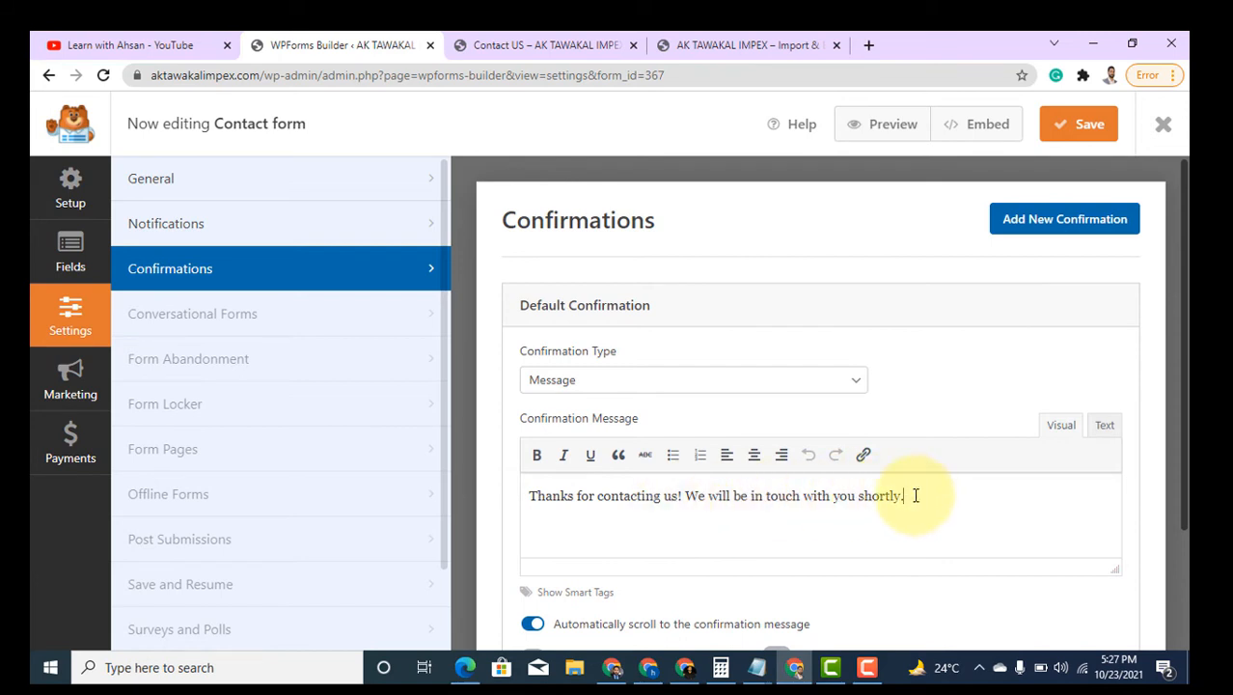
left_click_drag(908, 496, 523, 496)
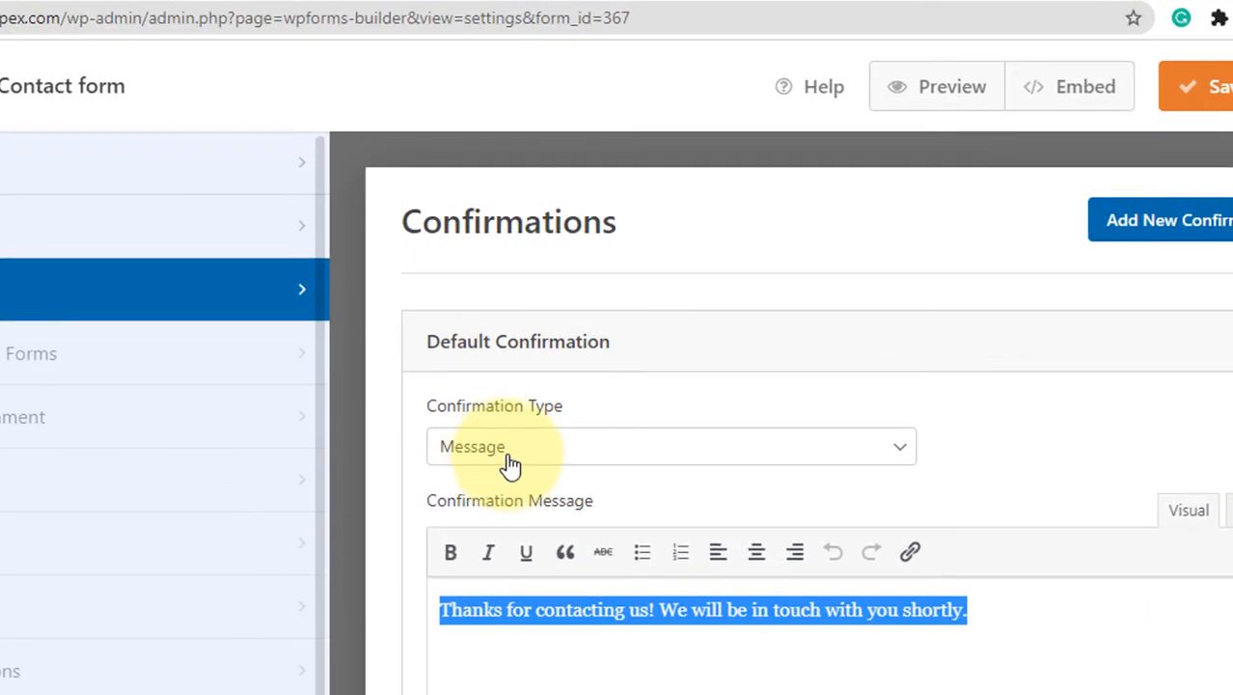
left_click(526, 456)
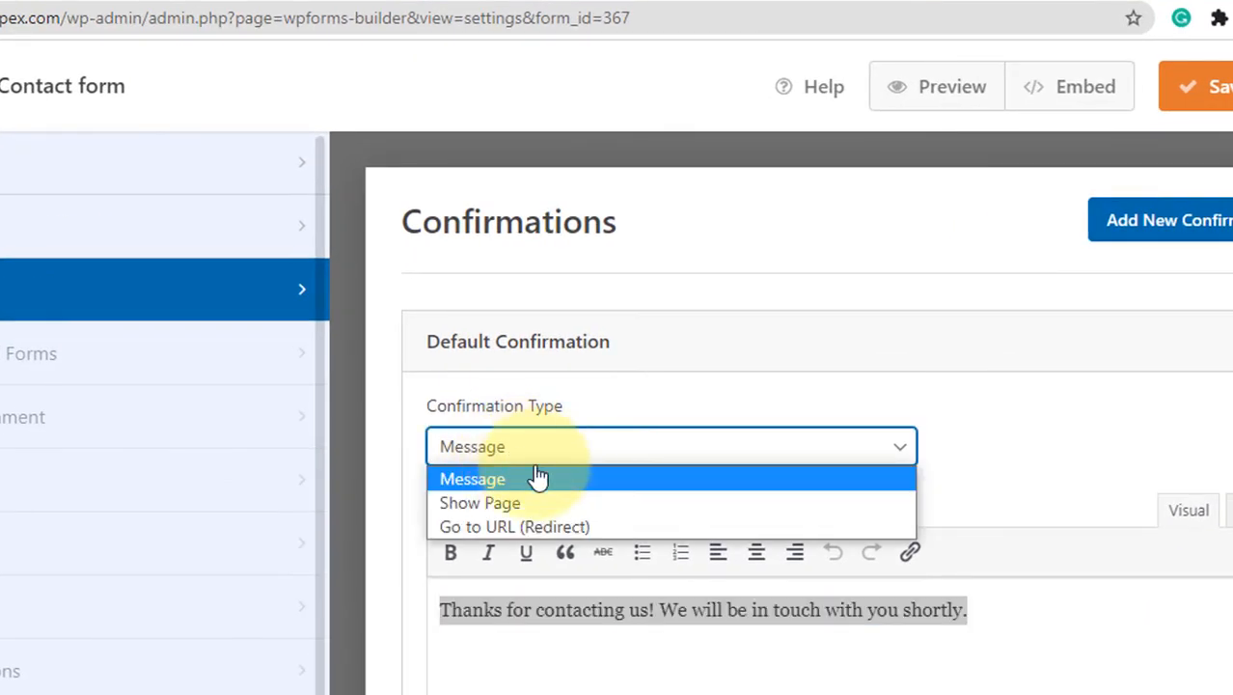
left_click(528, 530)
left_click(530, 548)
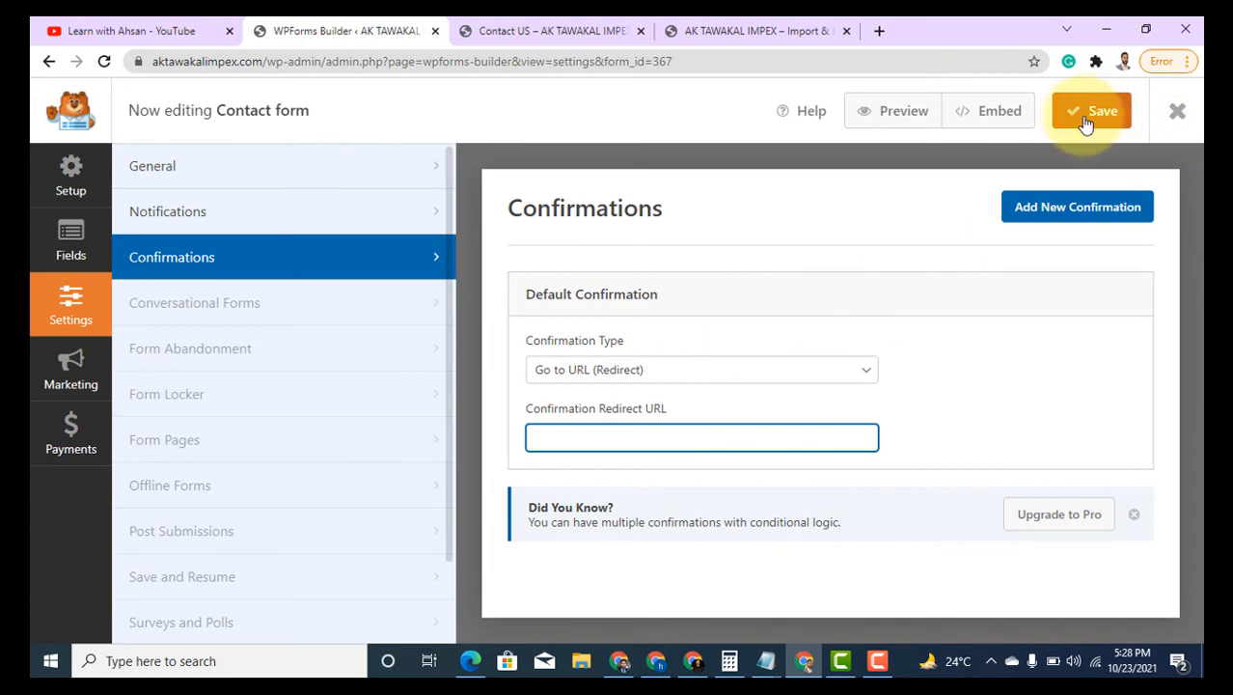
left_click(1090, 122)
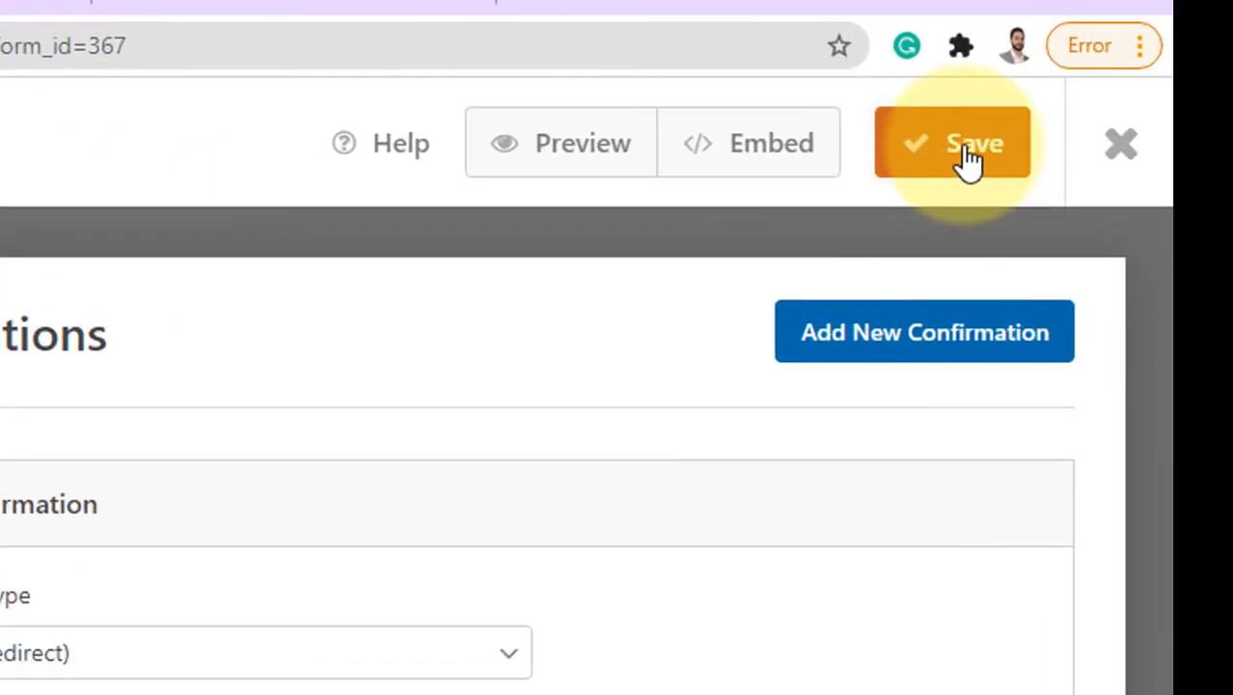
- Start embedding the form in an existing page, choosing Contact US as the target page
left_click(750, 160)
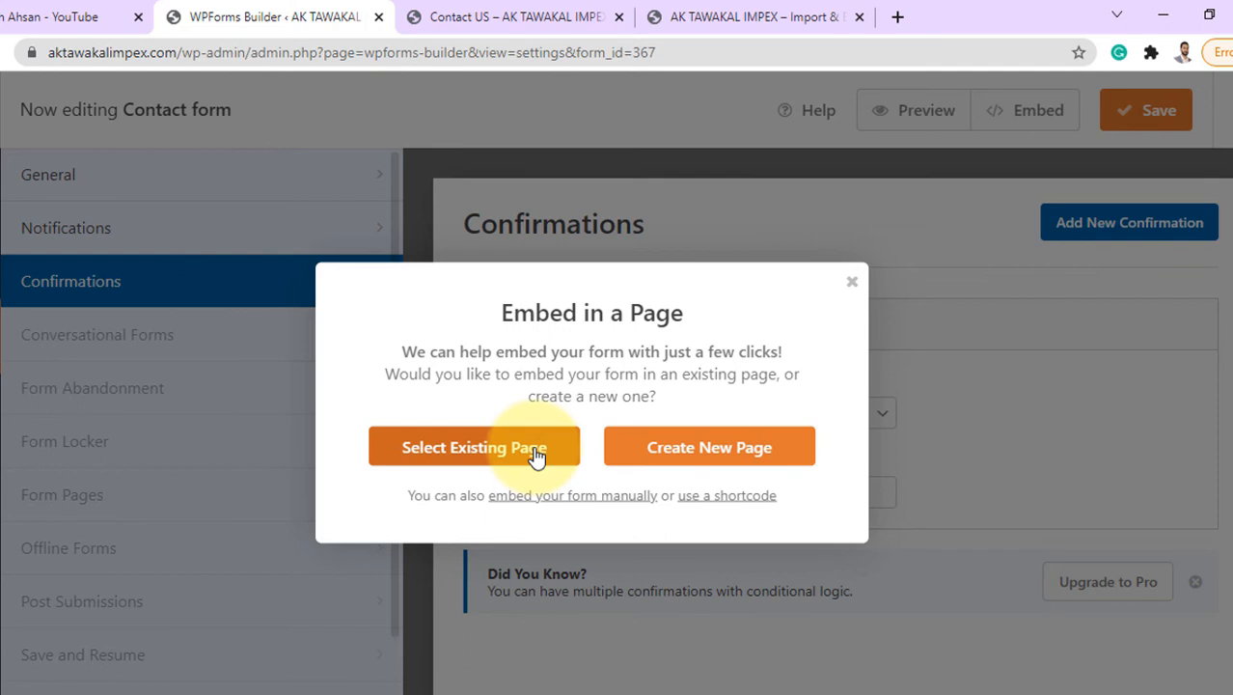
left_click(477, 457)
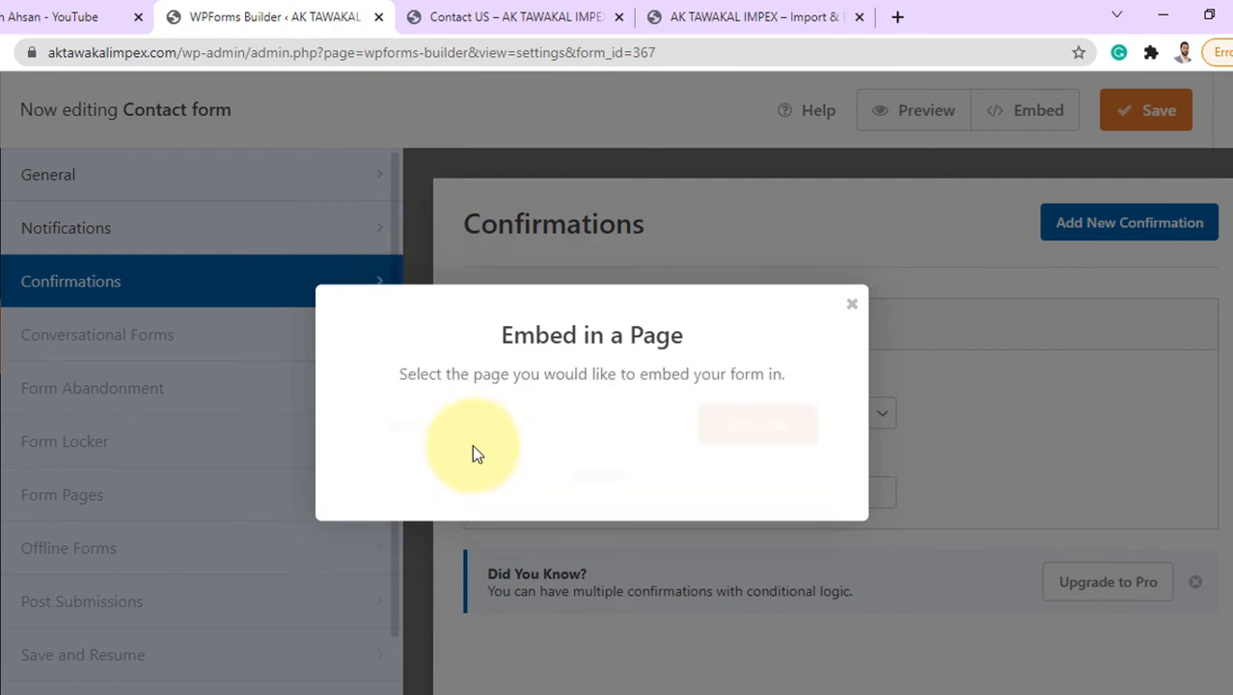
left_click(449, 429)
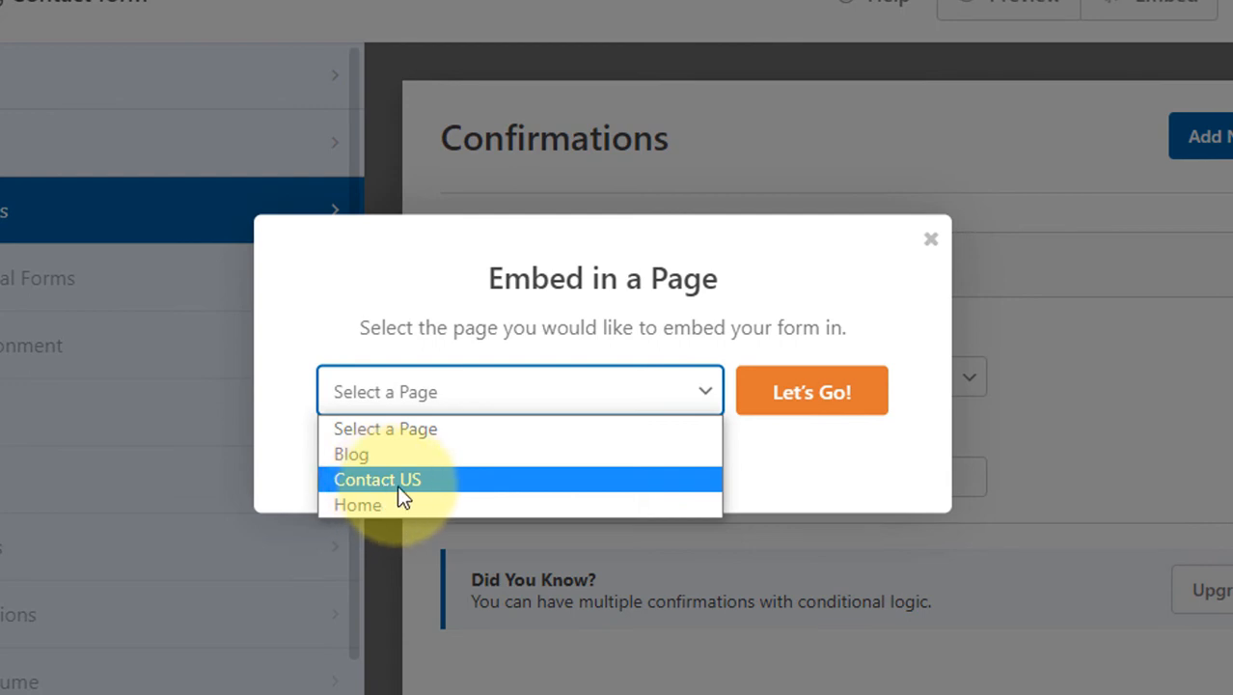
left_click(379, 482)
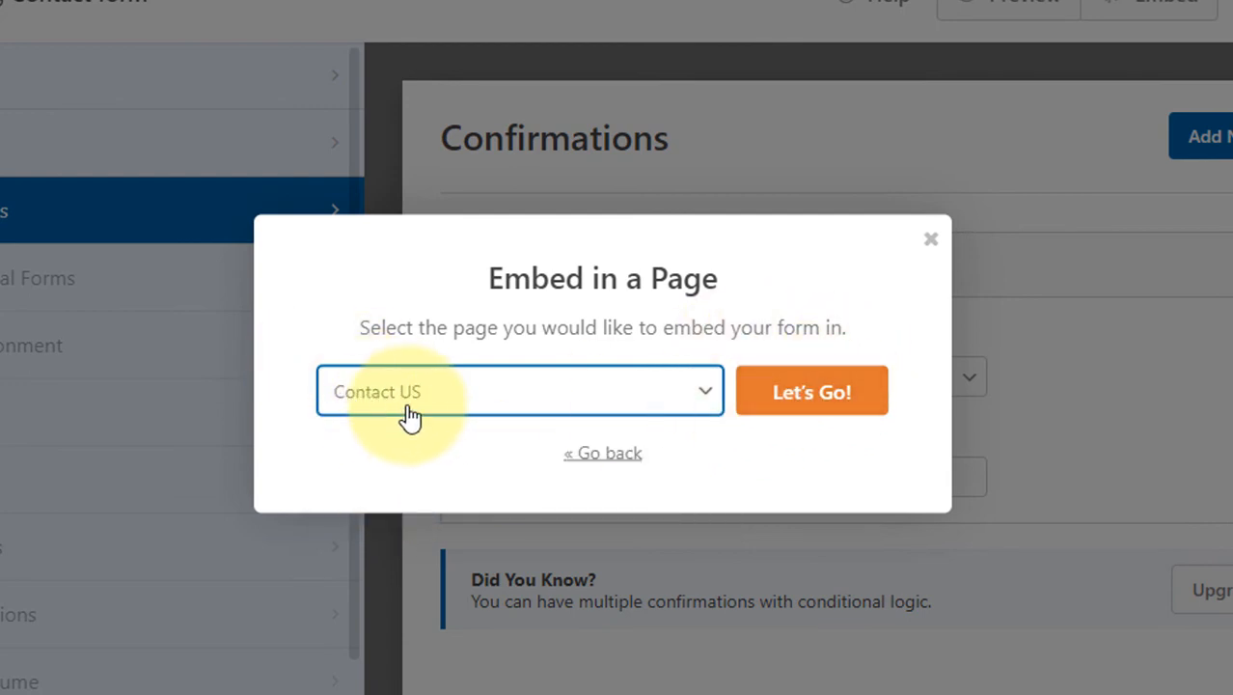
left_click(837, 390)
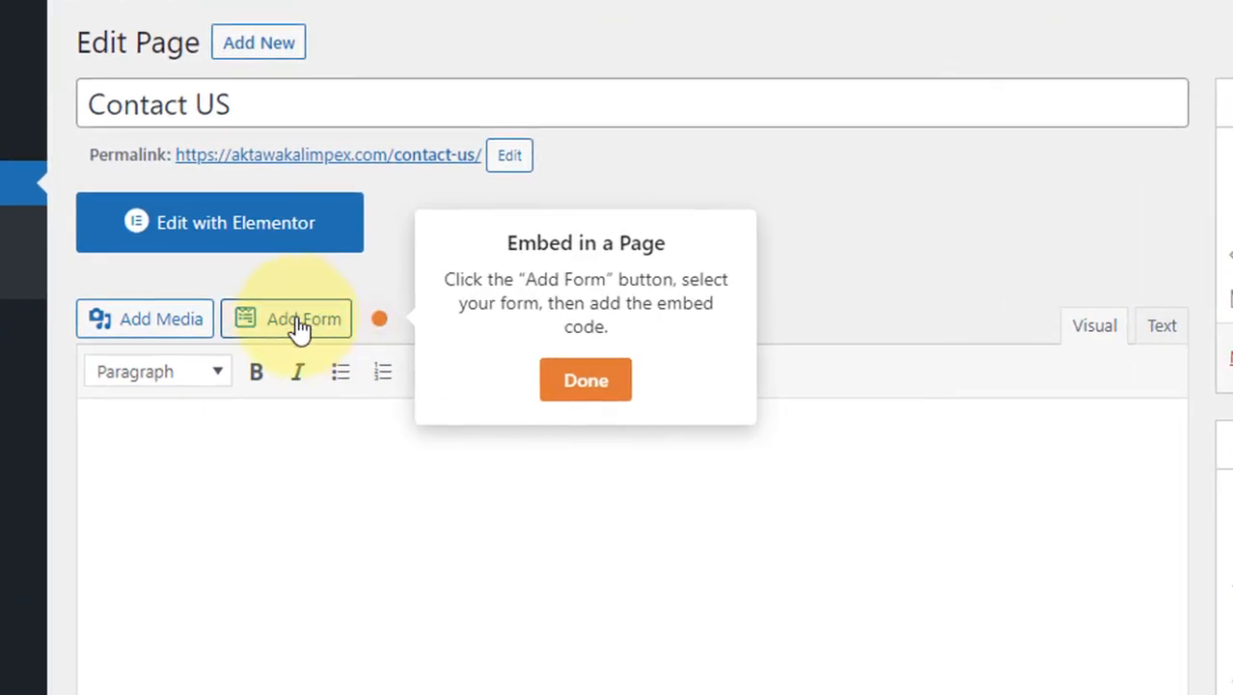
- Insert the Contact form into the Contact US page's content and update the page
left_click(298, 326)
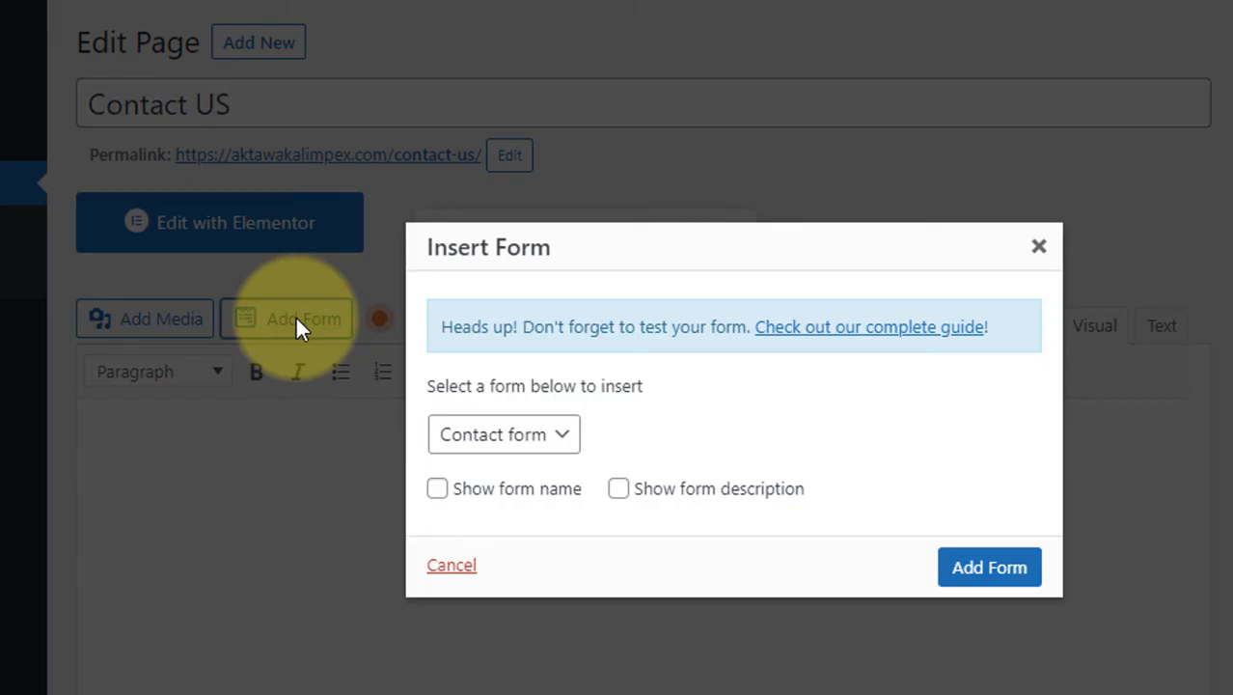
left_click(551, 448)
left_click(511, 463)
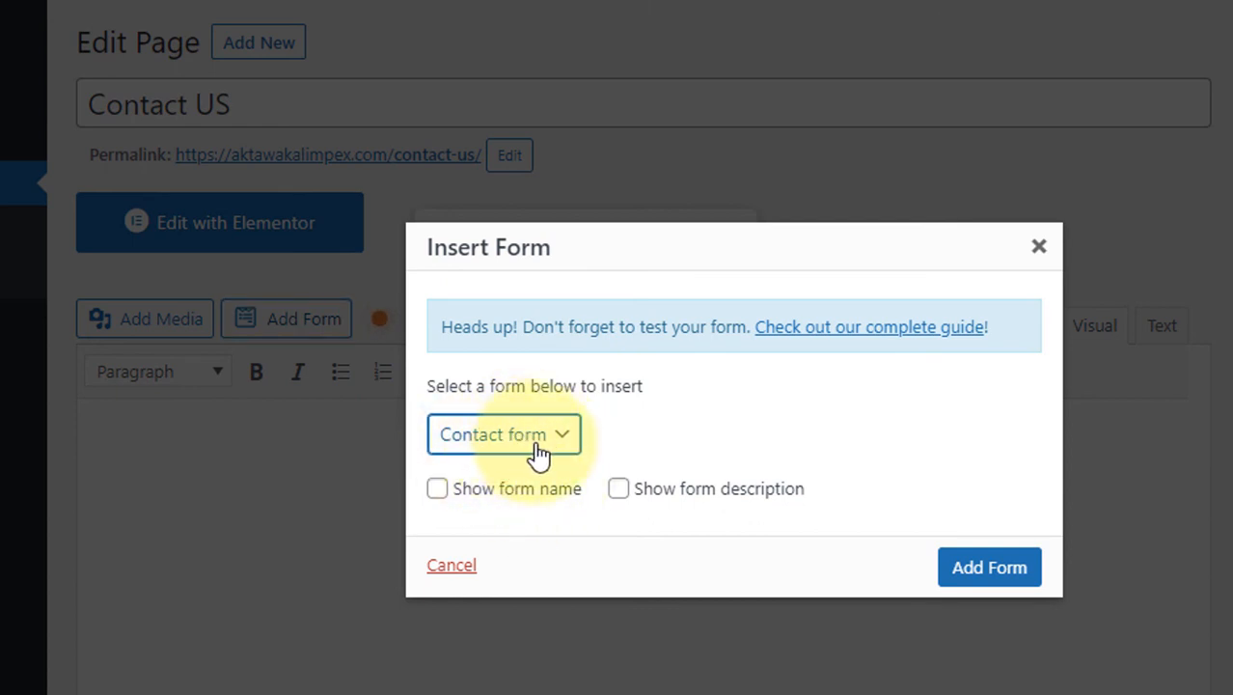
left_click(961, 577)
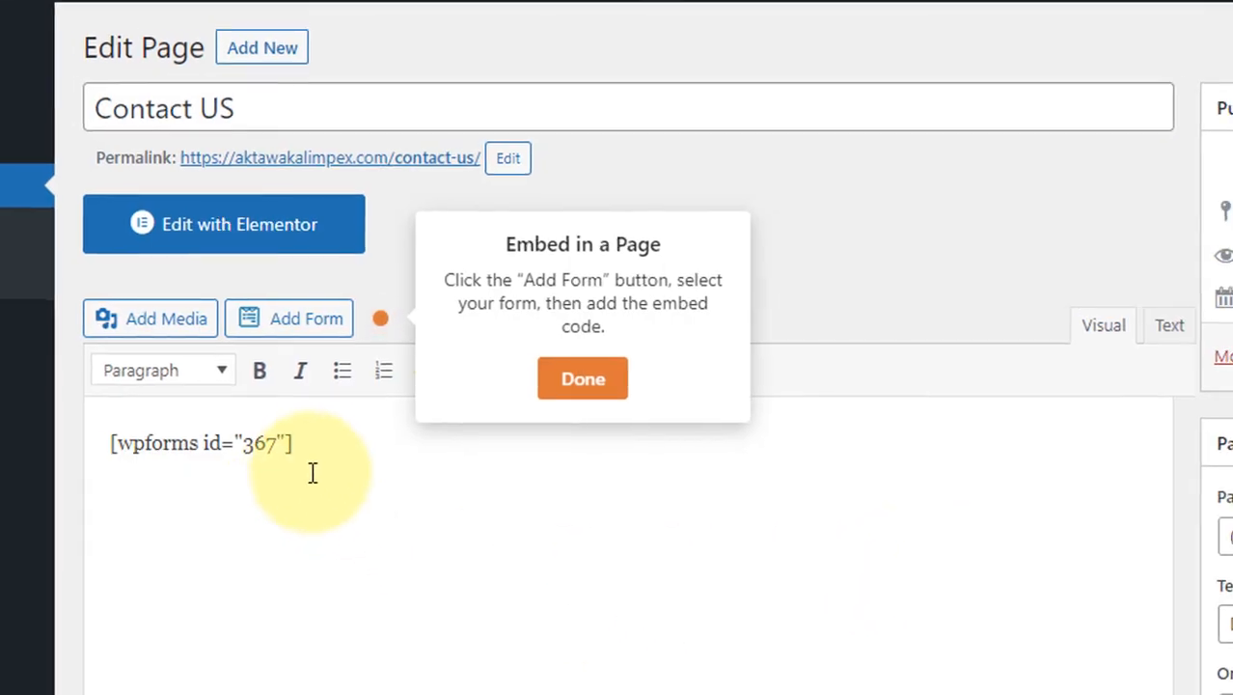
left_click_drag(313, 472, 64, 443)
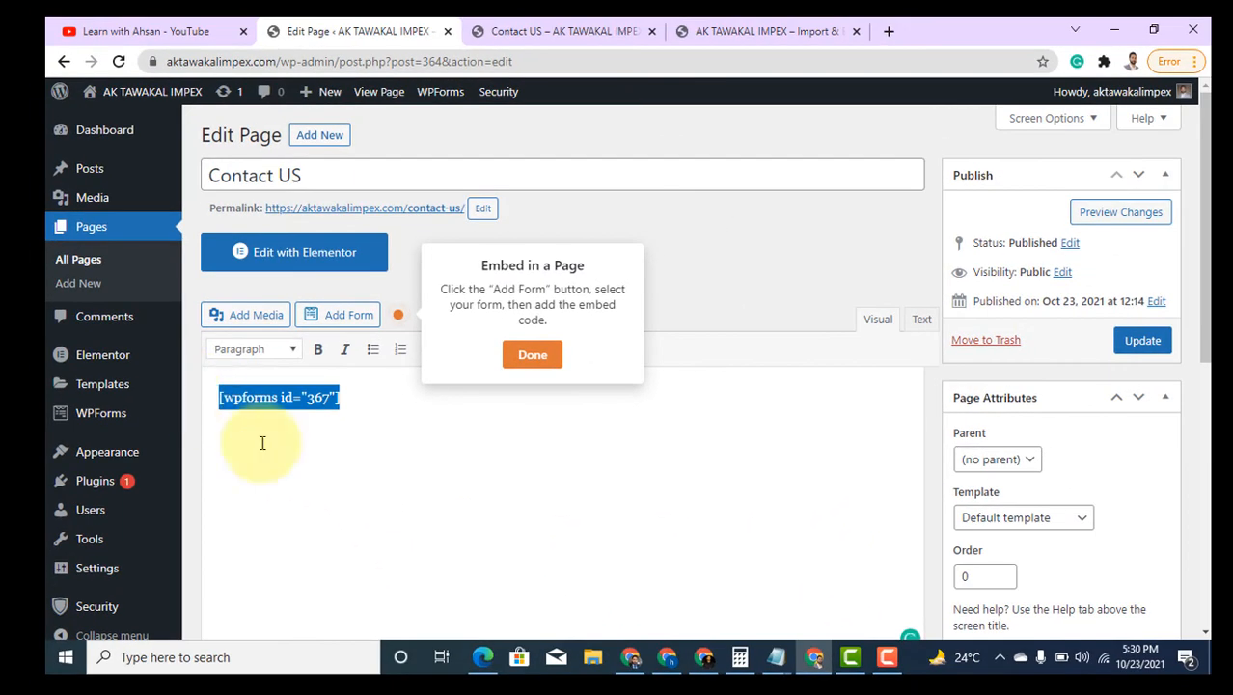
left_click(1144, 343)
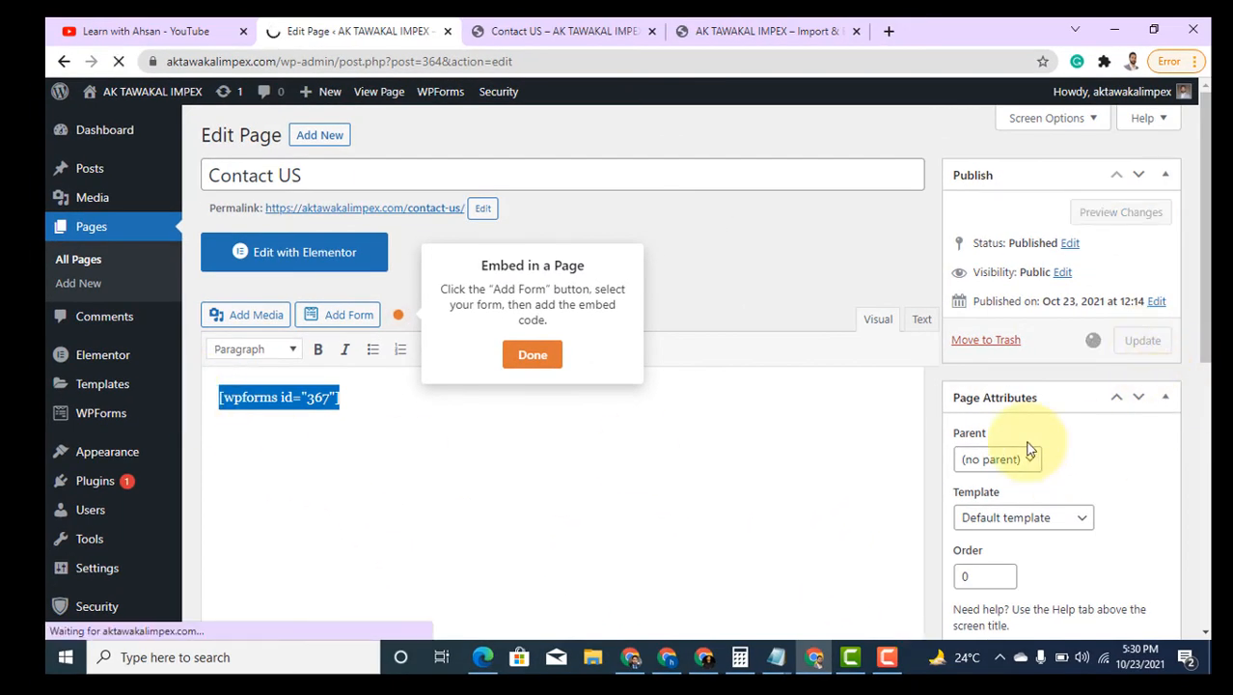
- Reload the live Contact US page and look over the embedded form's fields
left_click(557, 31)
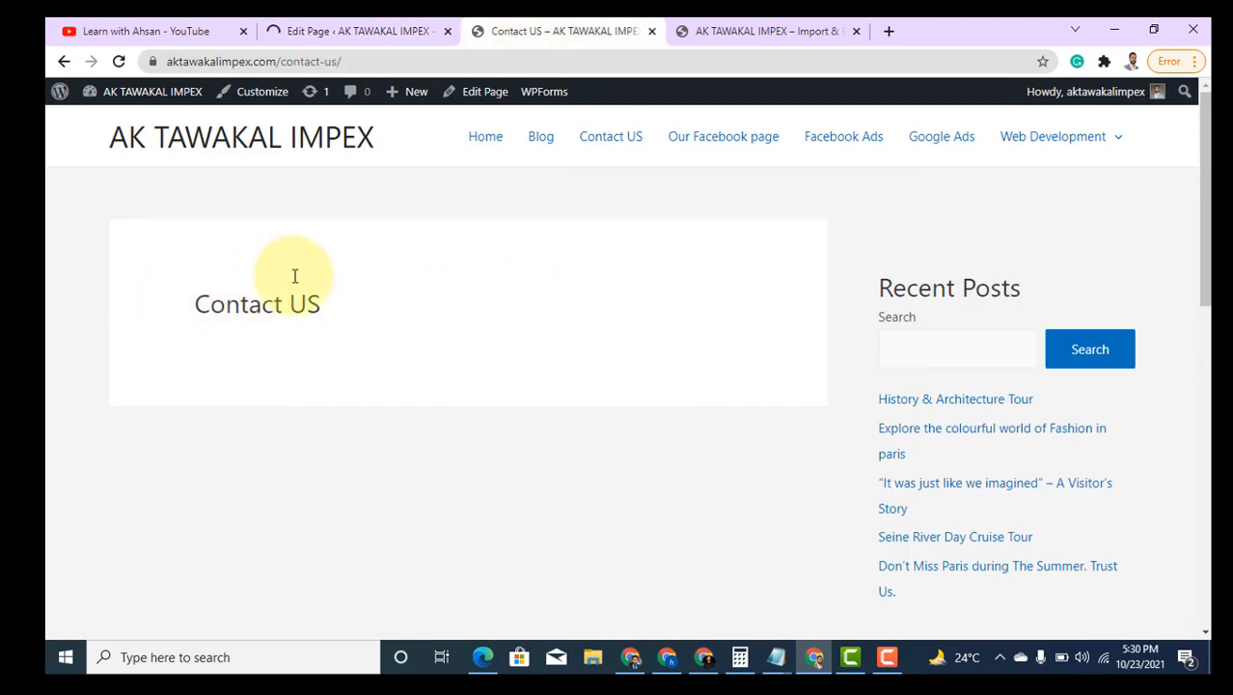
left_click(290, 31)
left_click(521, 35)
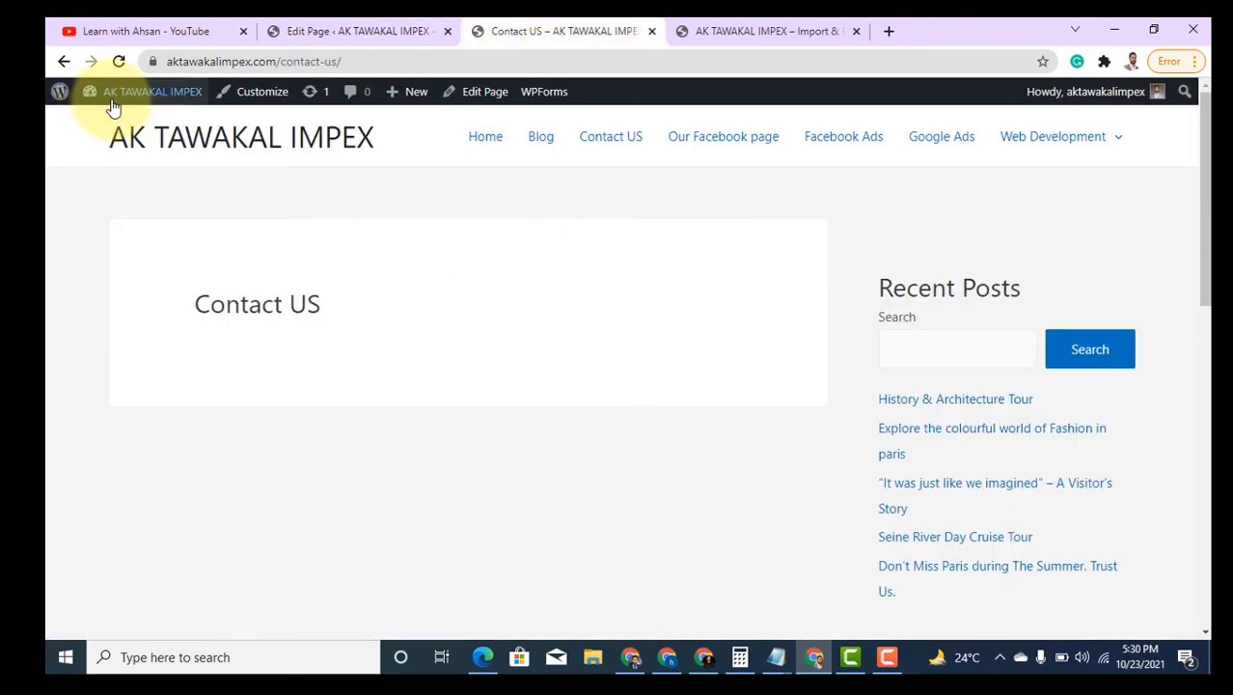
left_click(119, 61)
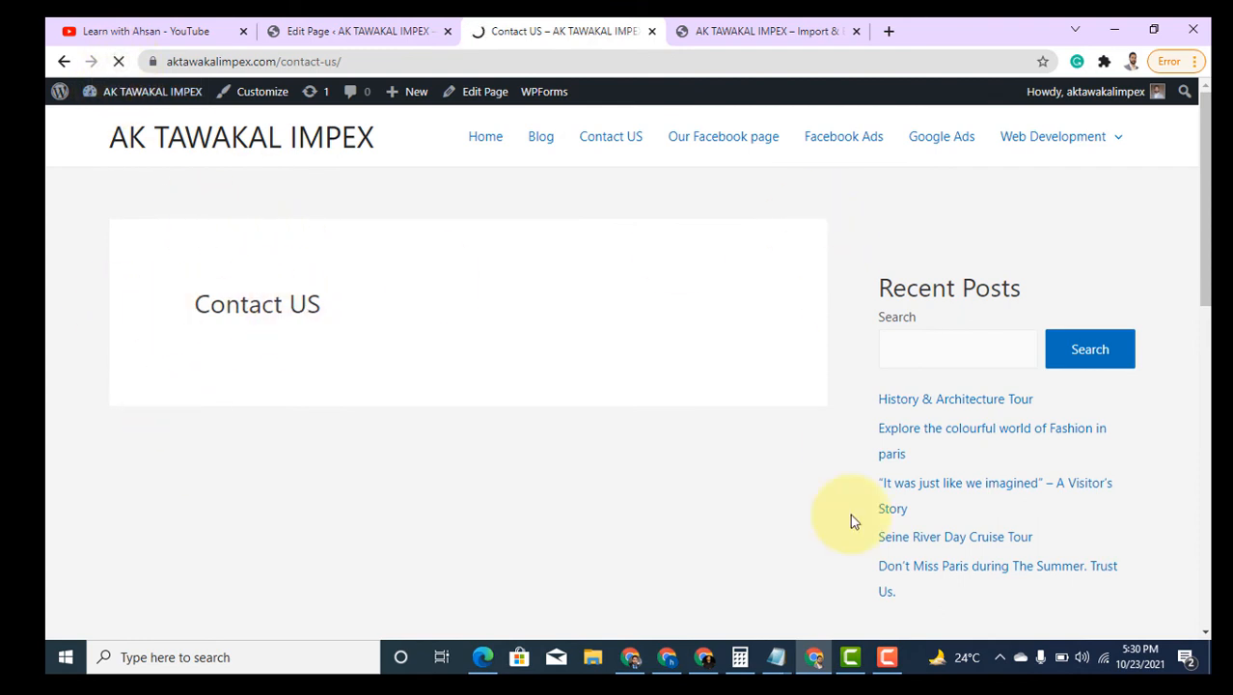
scroll(338, 371, "down", 3)
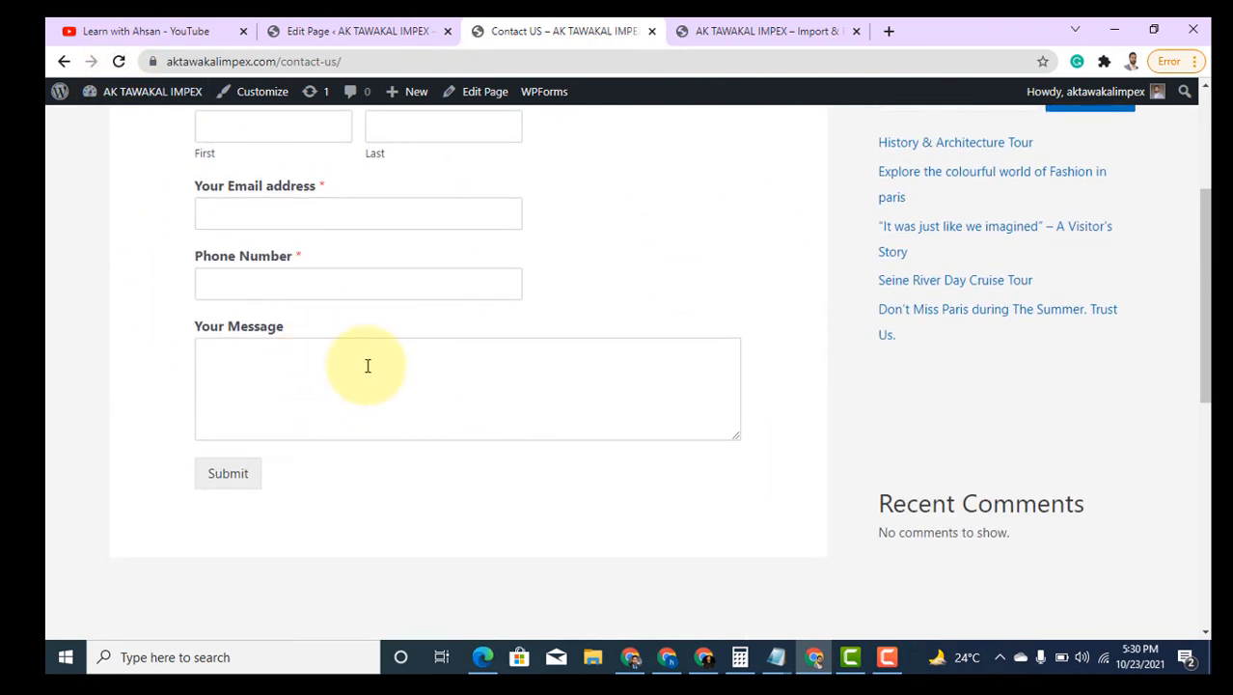
scroll(385, 386, "up", 2)
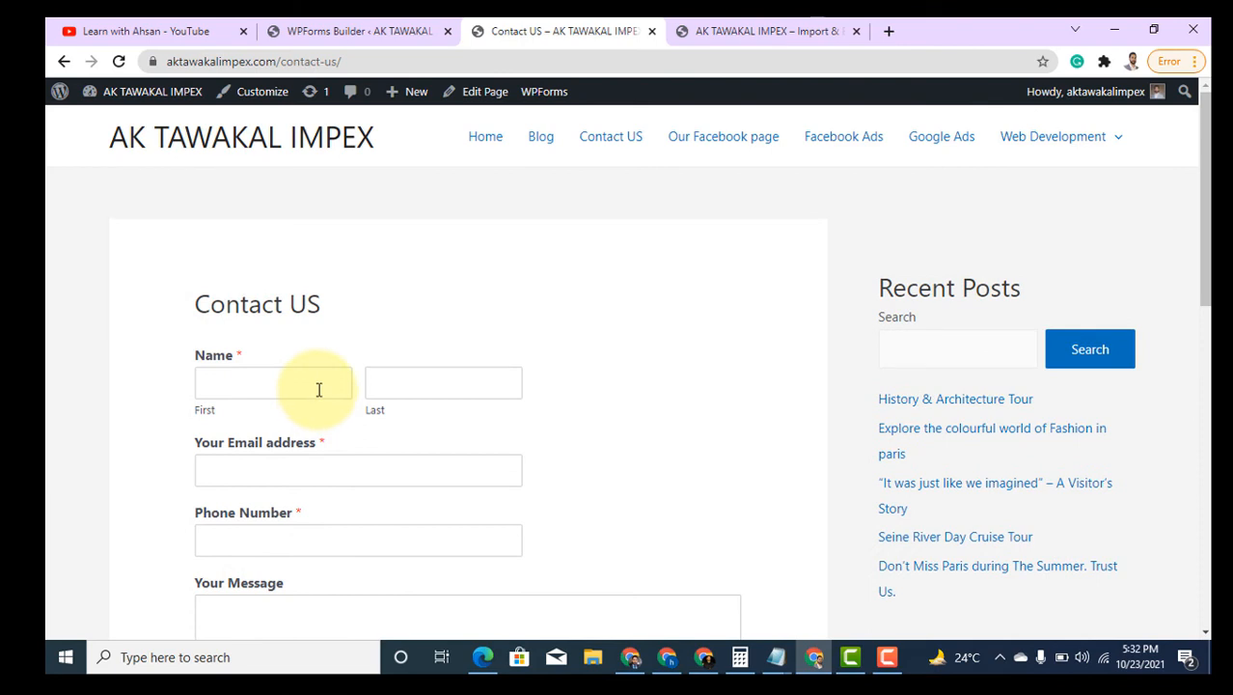
- Fill in the live form's first name, last name, email address and phone number with the saved autofill entries
left_click(319, 386)
left_click(259, 429)
left_click(386, 391)
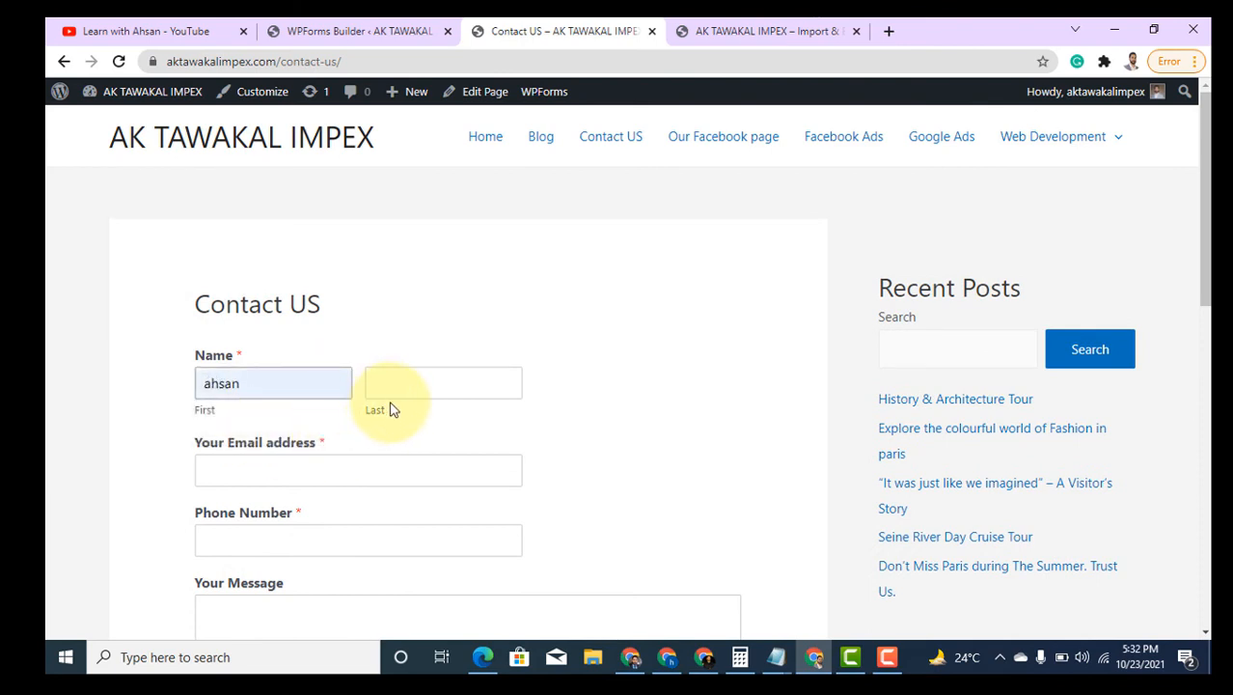
left_click(399, 423)
left_click(262, 473)
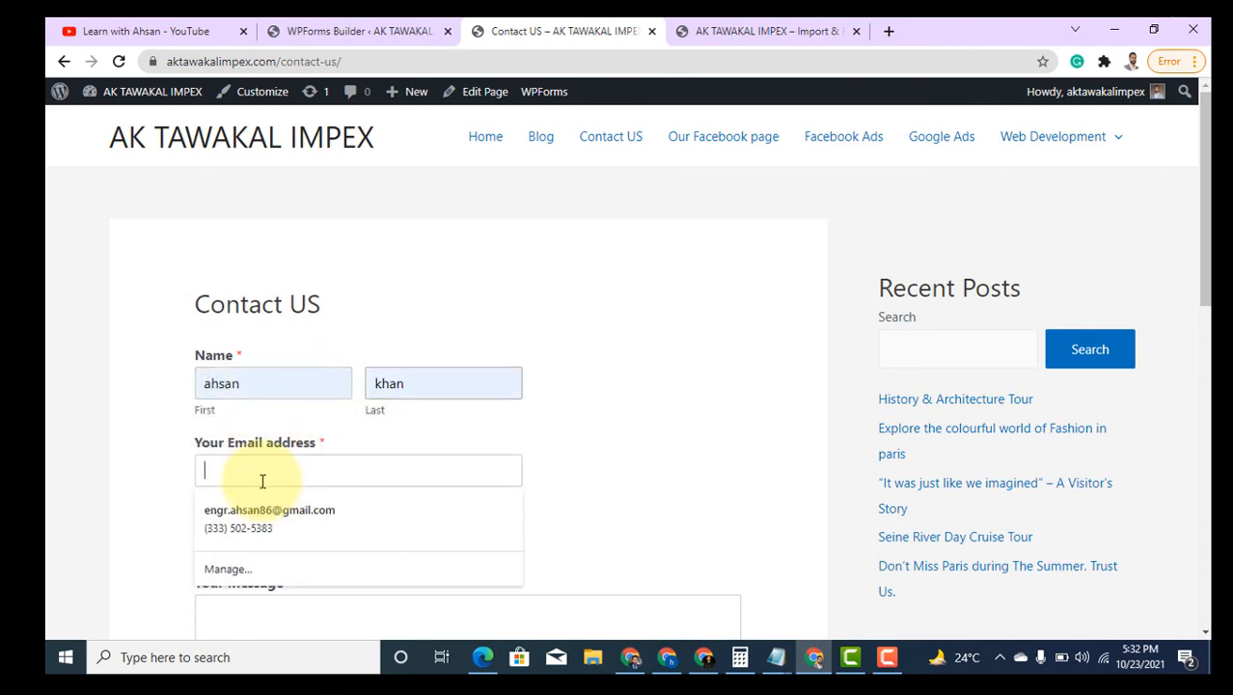
left_click(259, 516)
- Enter the test message "fdsfsdfds" in Your Message and submit the form
scroll(378, 476, "down", 2)
left_click(326, 492)
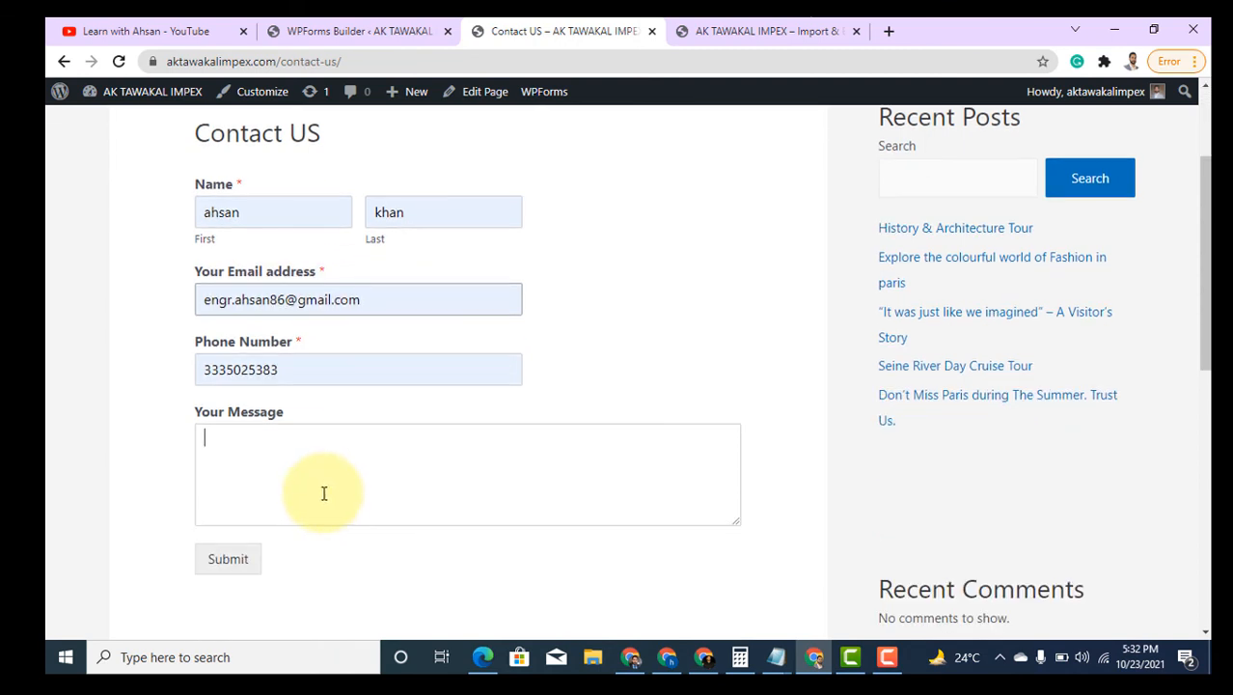
type("fdsfsdfds")
scroll(328, 497, "down", 2)
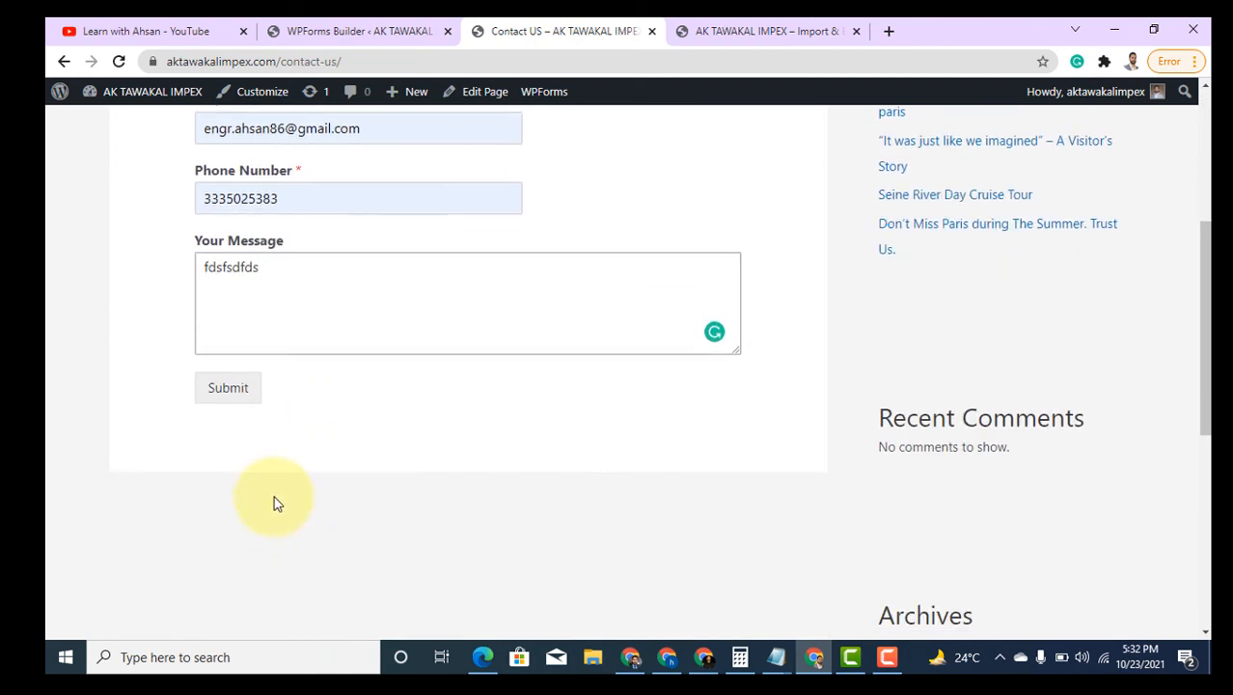
left_click(229, 391)
- Read the confirmation text displayed on the Contact US page after the test submission
scroll(536, 515, "up", 2)
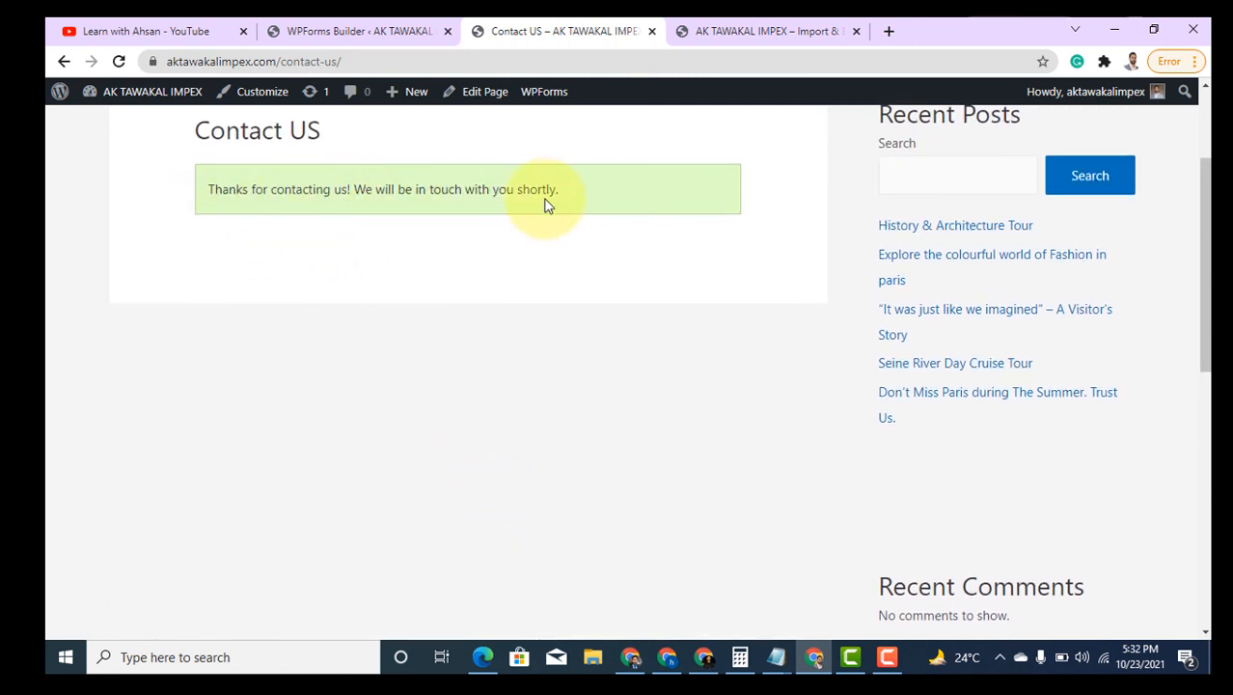
left_click_drag(572, 195, 239, 193)
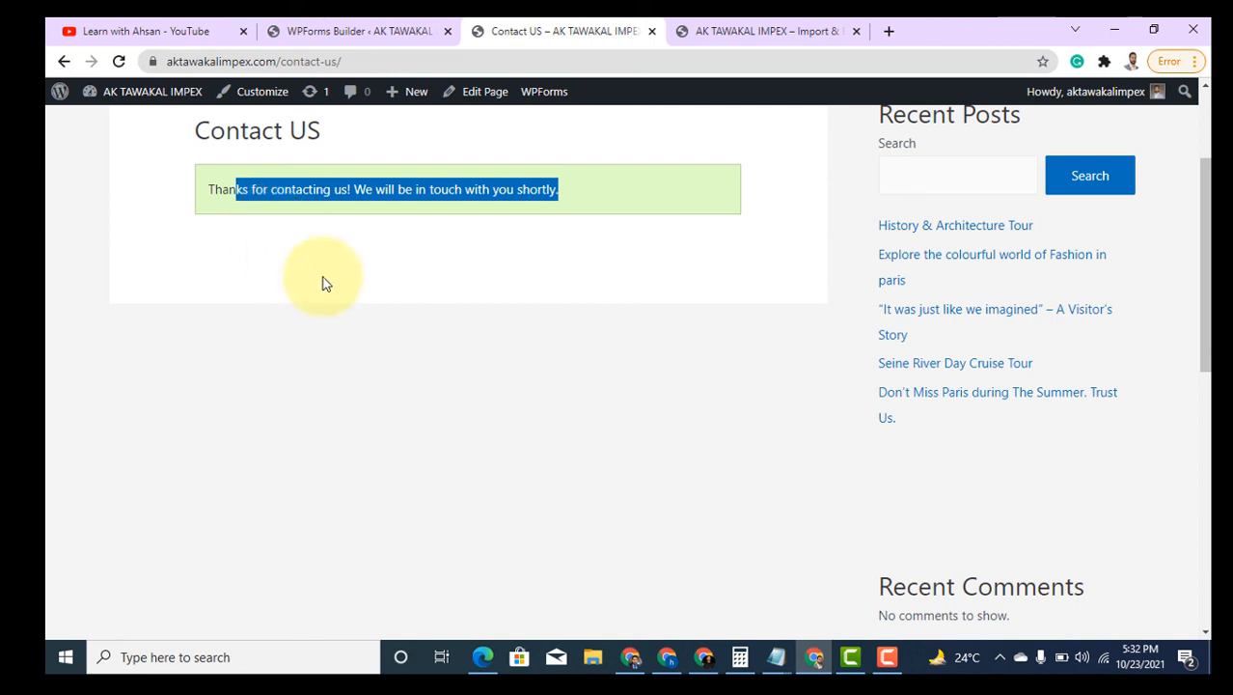
scroll(505, 401, "up", 2)
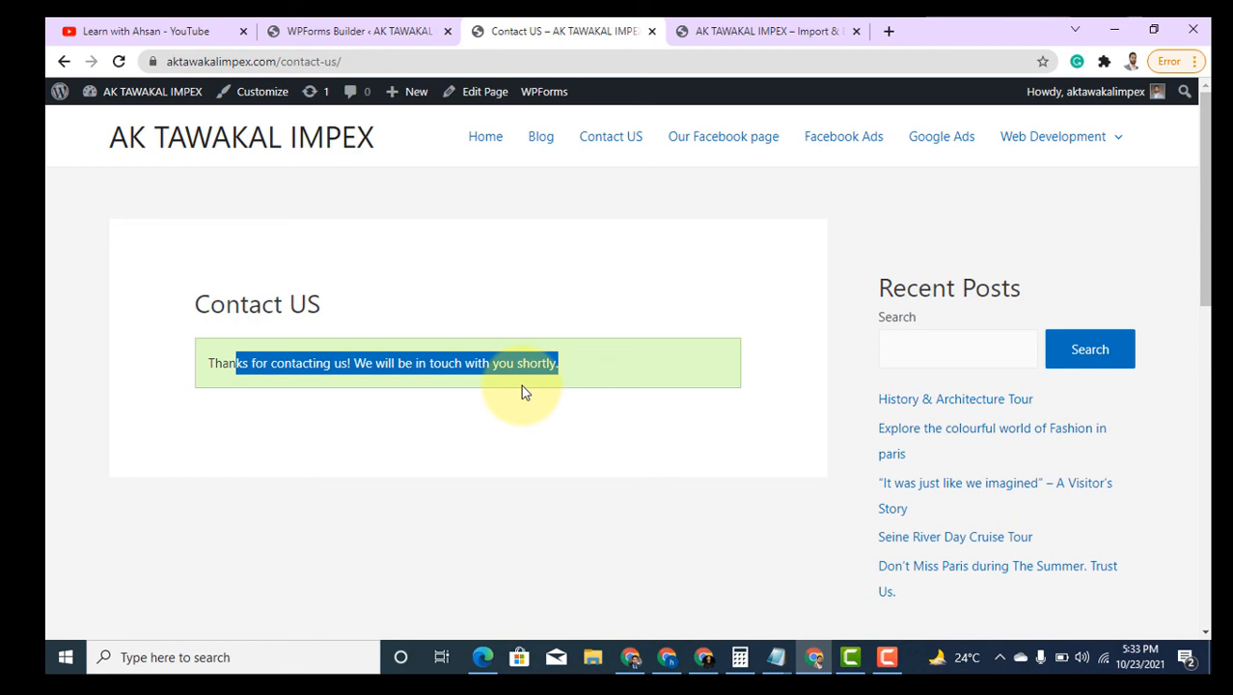
left_click(556, 422)
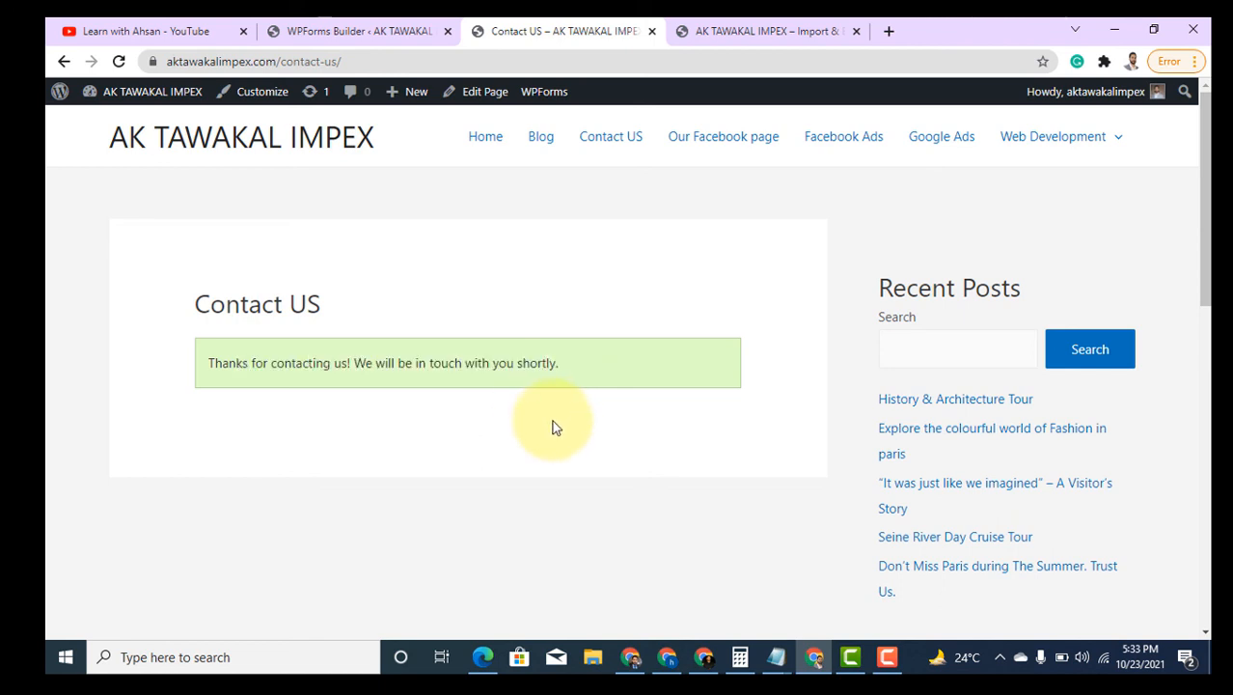